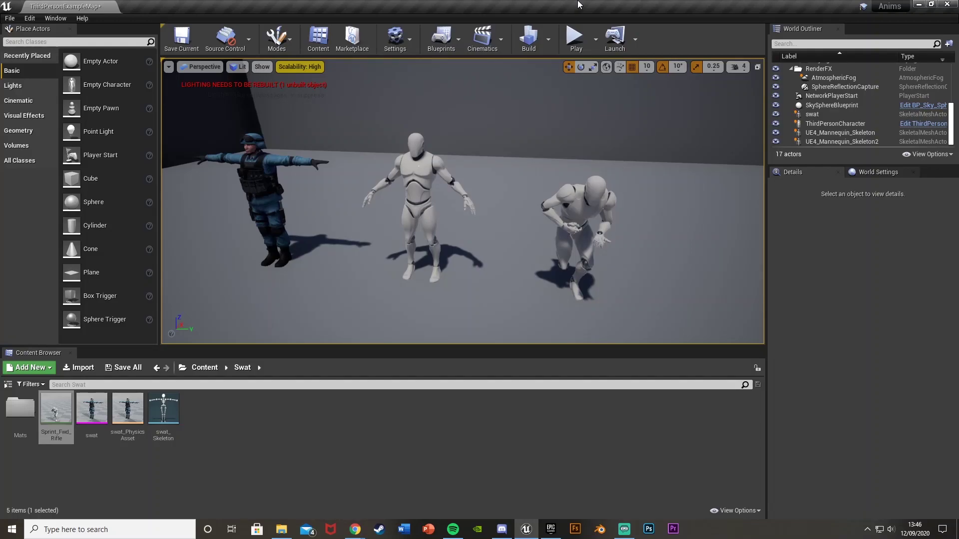
key(a)
mouse_move(434, 175)
right_down()
mouse_move(500, 178)
mouse_move(597, 131)
mouse_move(436, 167)
right_up()
key(a)
key(w)
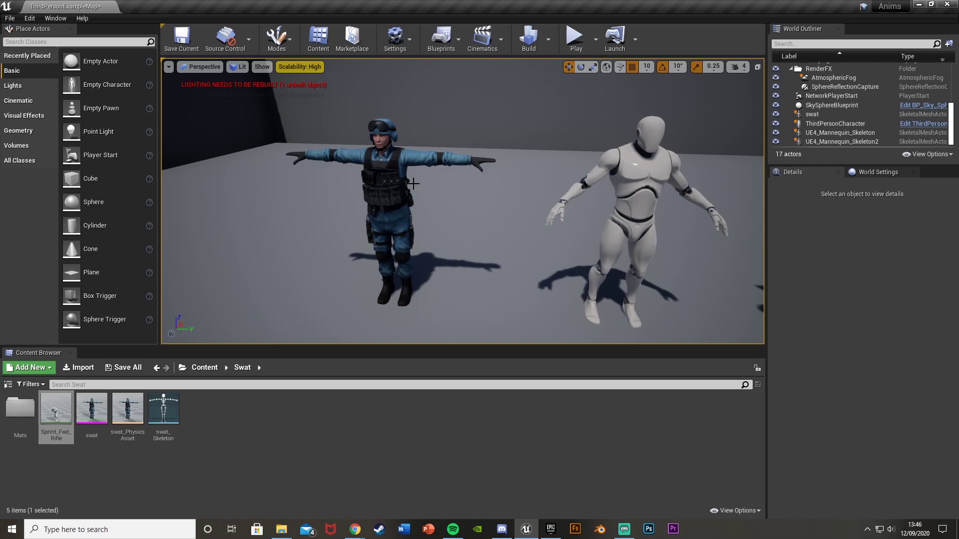
key(s)
mouse_move(449, 220)
right_down()
mouse_move(465, 219)
mouse_move(452, 215)
right_up()
scroll(367, 166, up, 3)
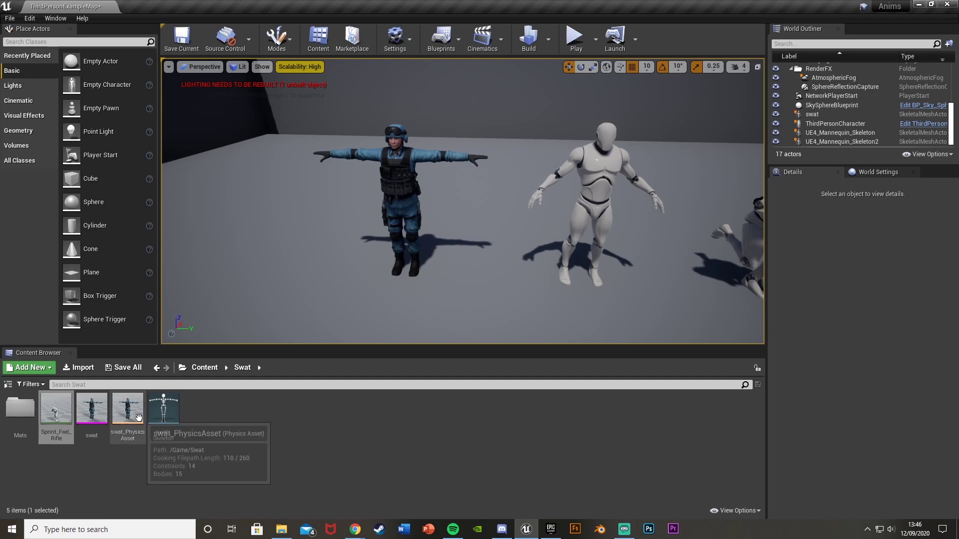
Open swat_Skeleton from the Swat folder and UE4_Mannequin_Skeleton from the AnimStarterPack's UE4_Mannequin Mesh folder
click(156, 419)
double_click(156, 418)
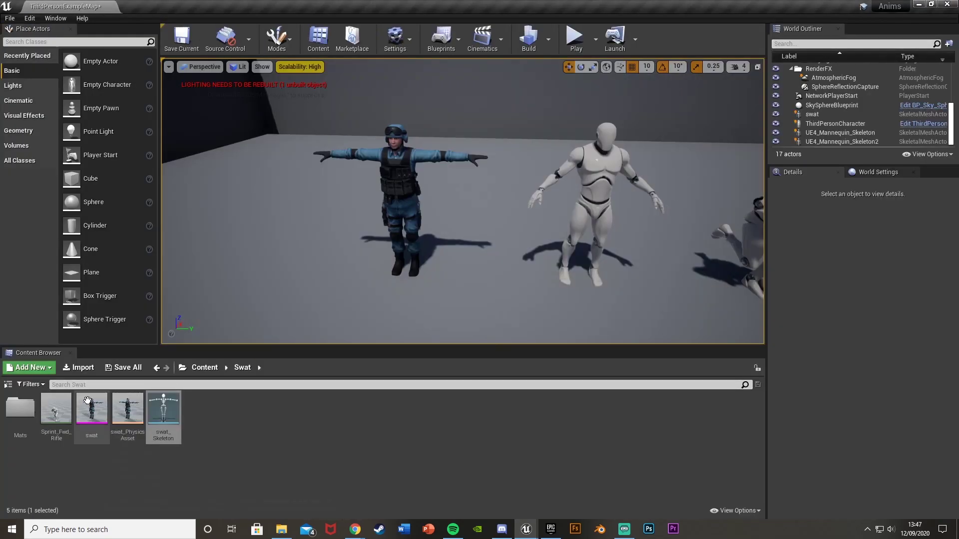
click(204, 369)
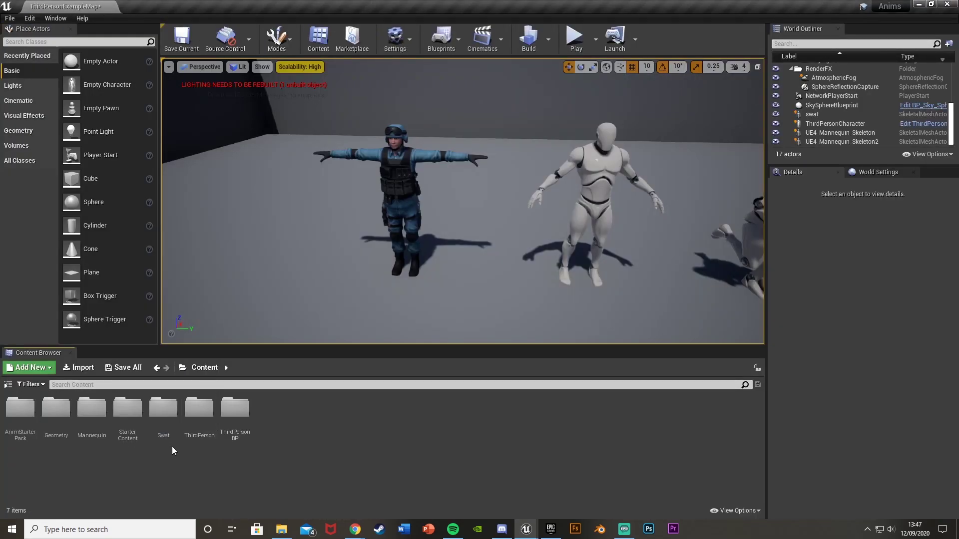
double_click(20, 408)
double_click(18, 407)
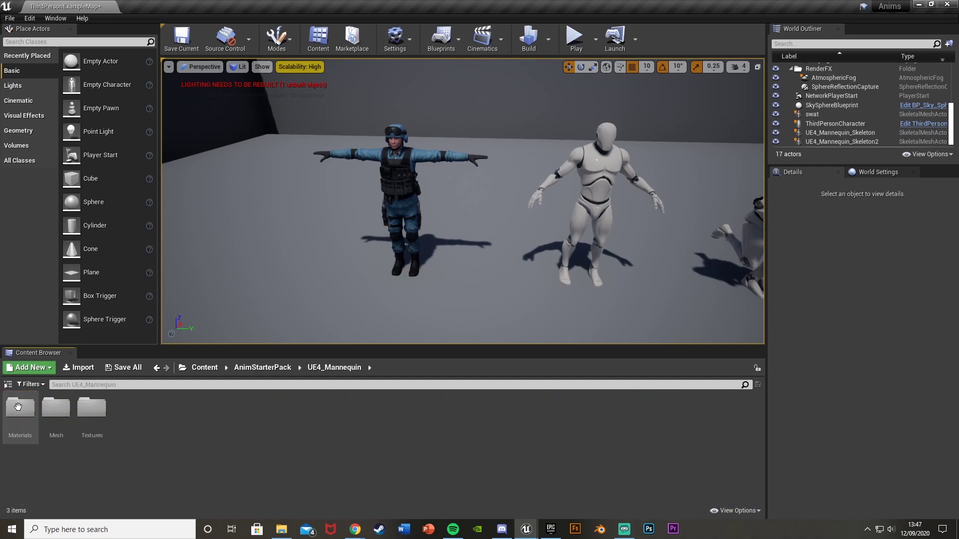
double_click(56, 407)
click(96, 421)
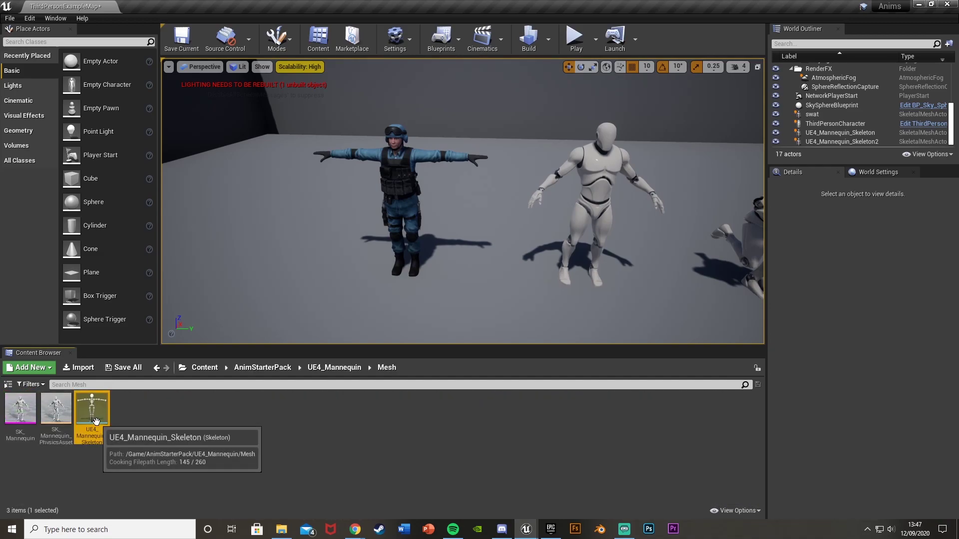
double_click(97, 421)
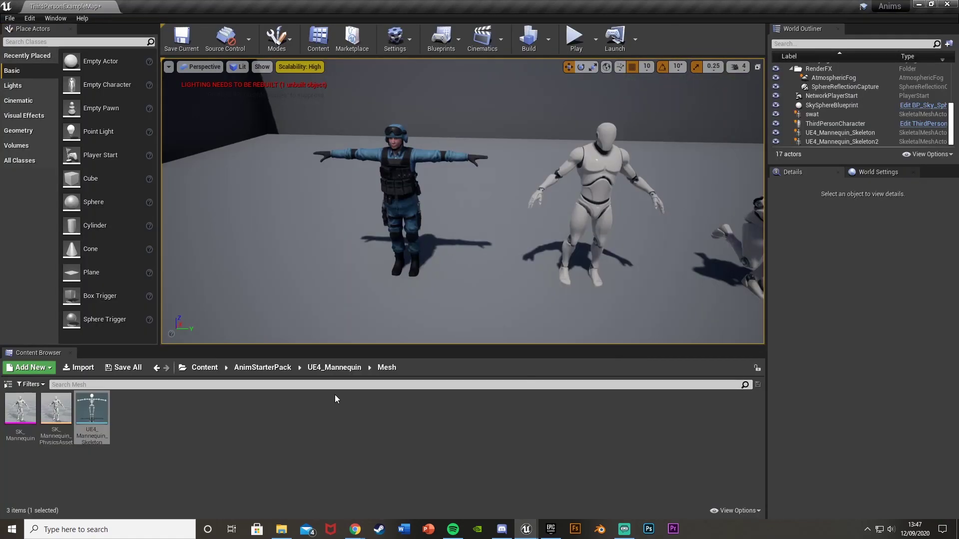
Open the Sprint_Fwd_Rifle animation in the Swat folder to check which skeleton it uses, and close it again
click(203, 370)
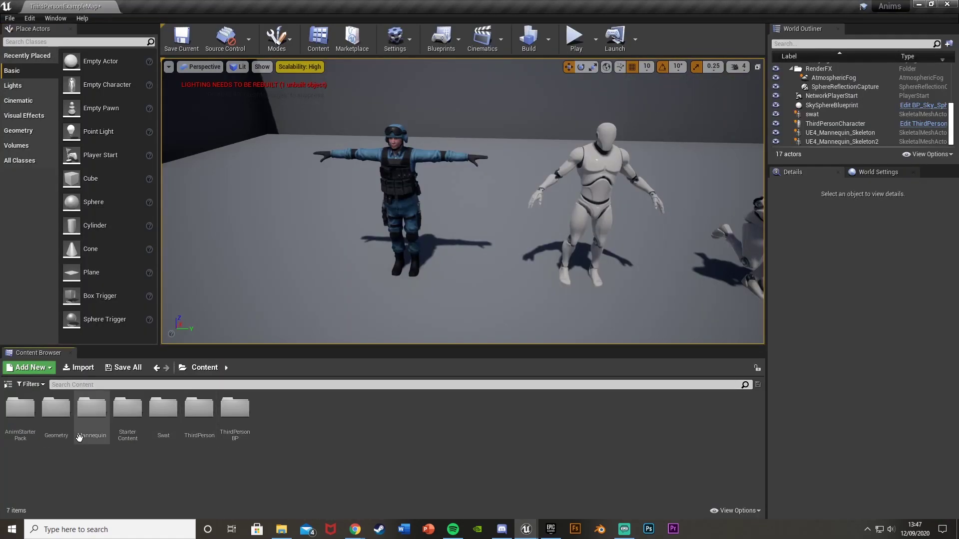
double_click(163, 410)
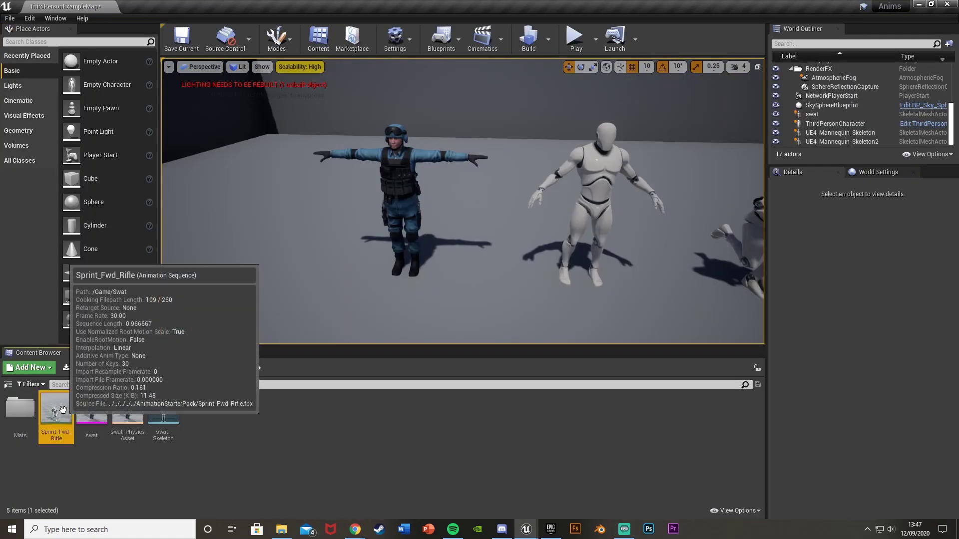
double_click(56, 410)
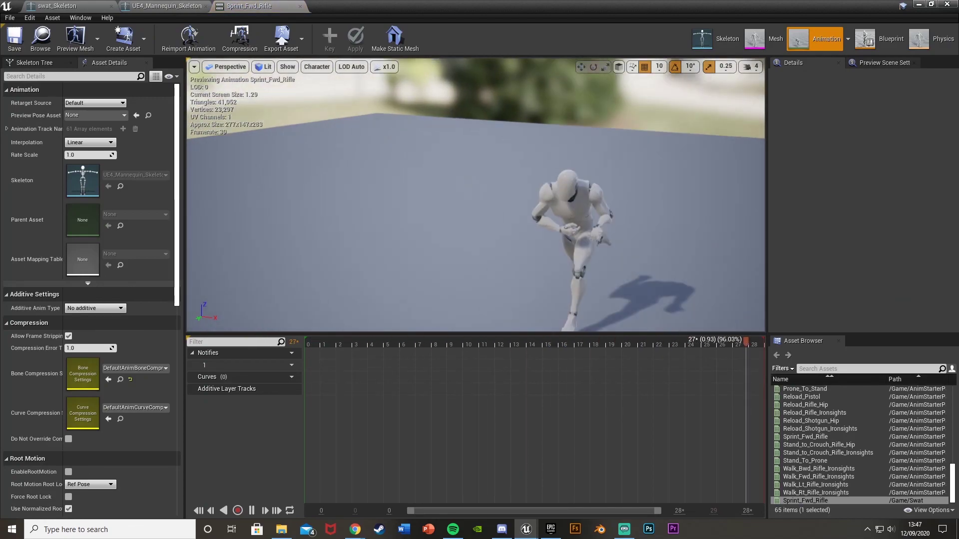
click(300, 7)
In the Retarget Manager of UE4_Mannequin_Skeleton, select the Humanoid rig and check its bone mapping
drag(196, 5, 64, 6)
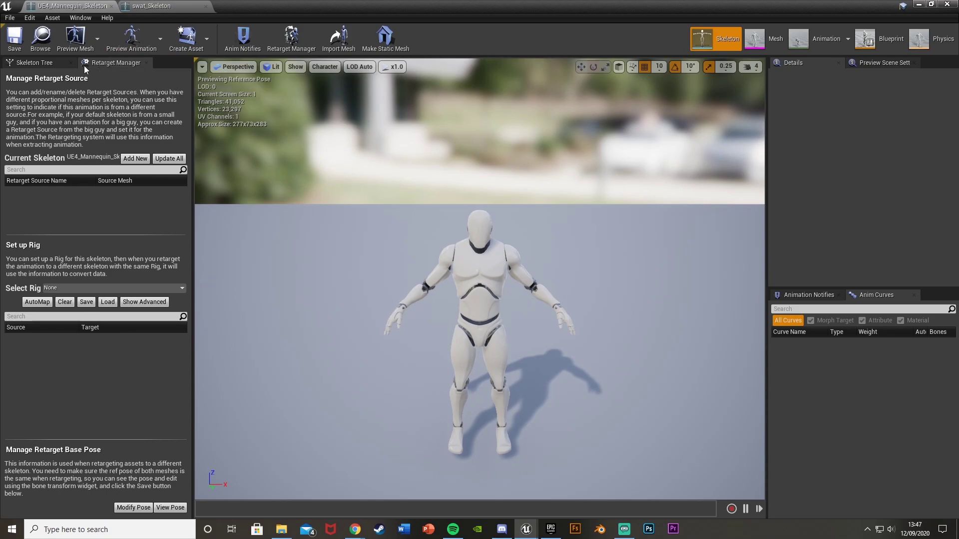
click(146, 63)
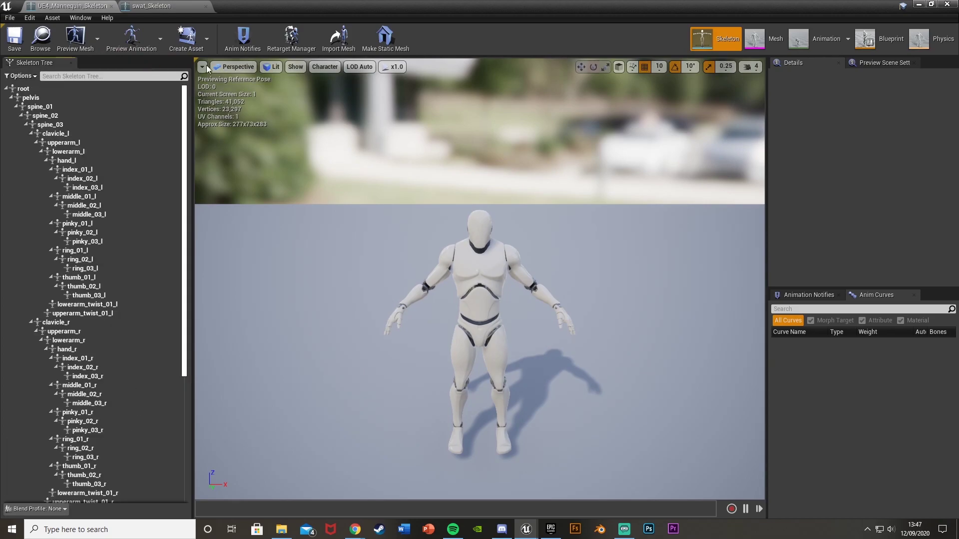
click(293, 37)
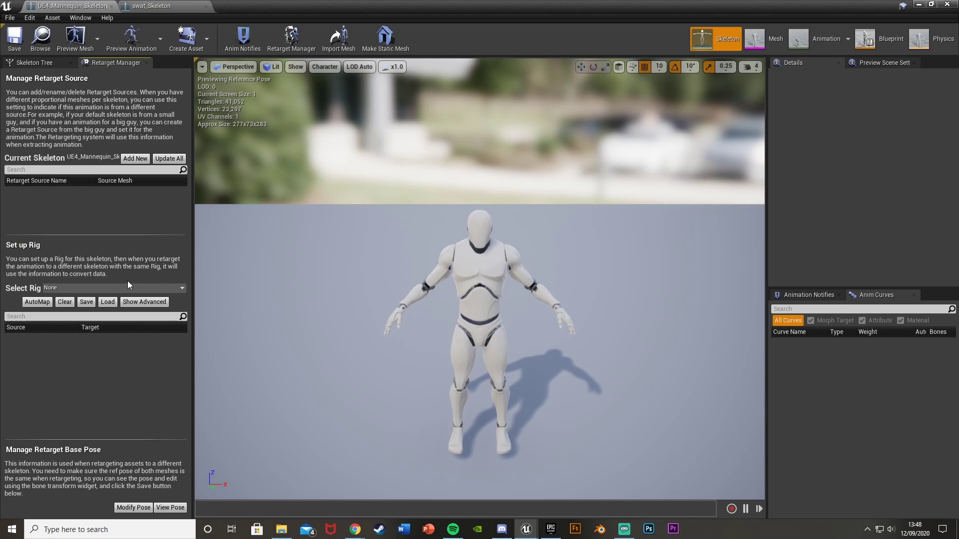
click(96, 288)
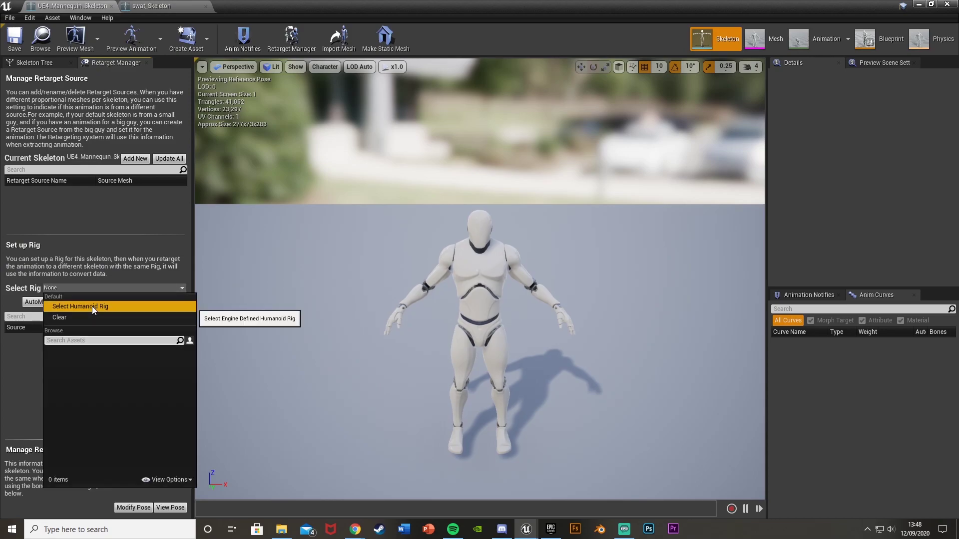
click(92, 307)
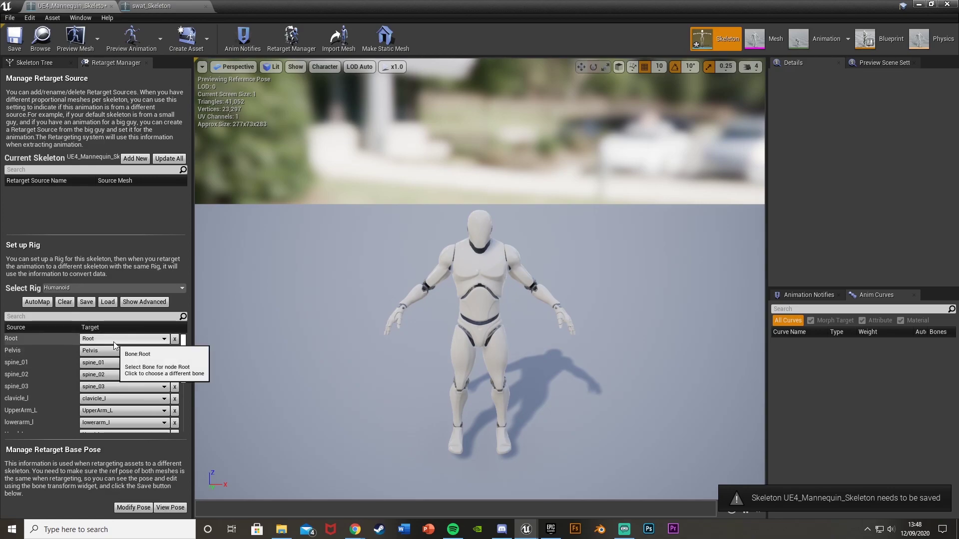
scroll(112, 342, down, 4)
scroll(105, 379, down, 3)
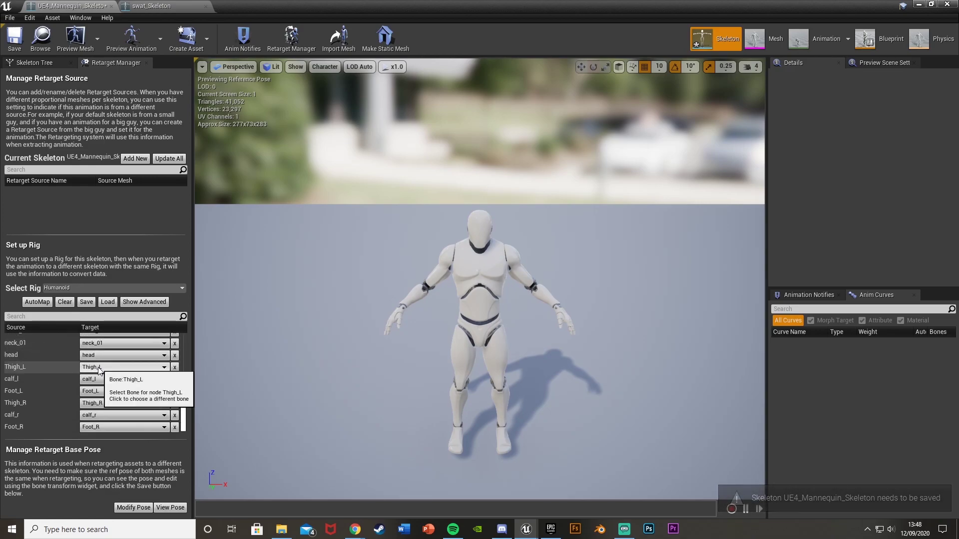
scroll(103, 397, up, 7)
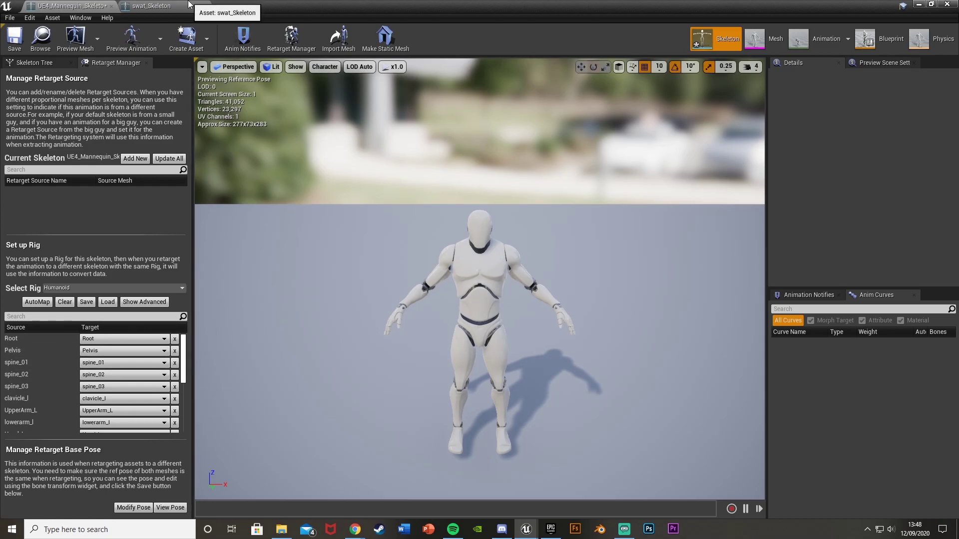
Compare the reference poses of the swat skeleton and the mannequin skeleton
click(165, 6)
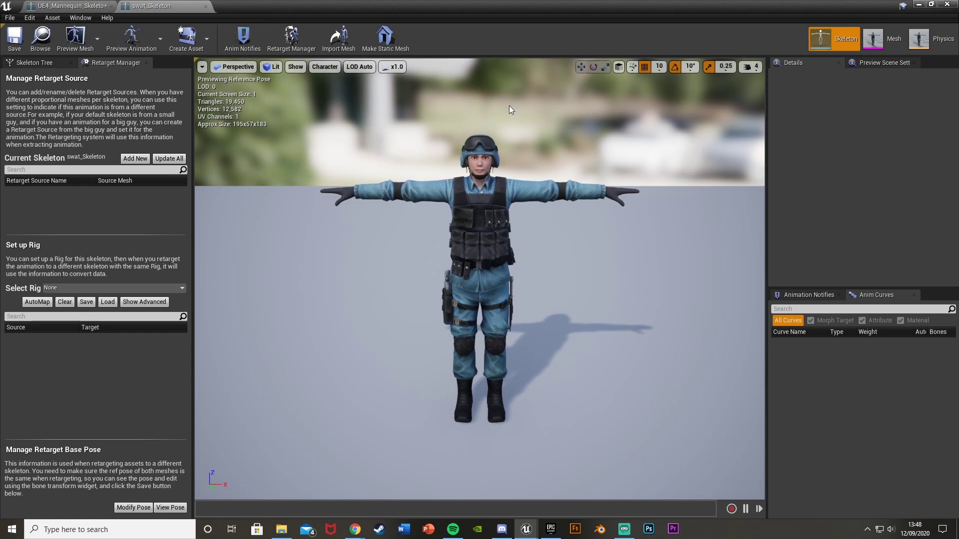
click(96, 6)
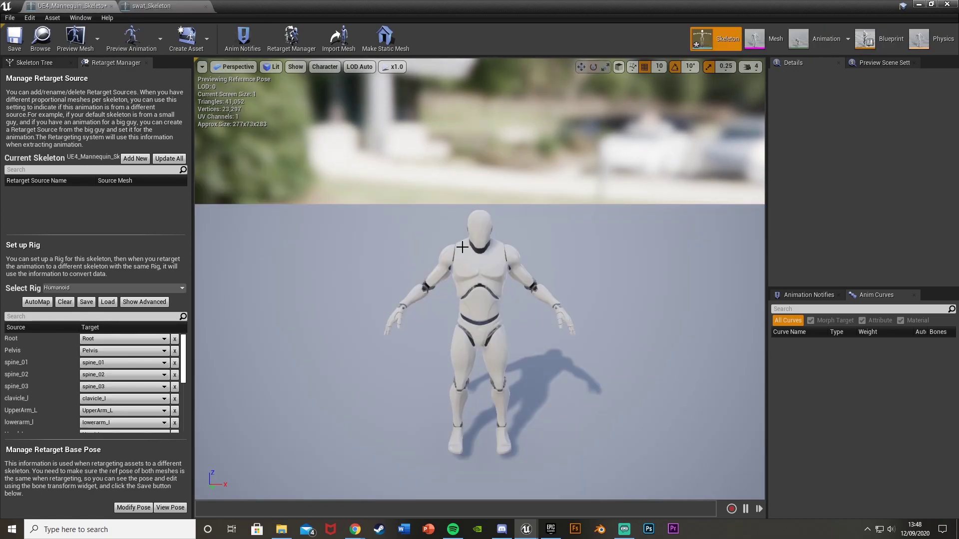
click(179, 5)
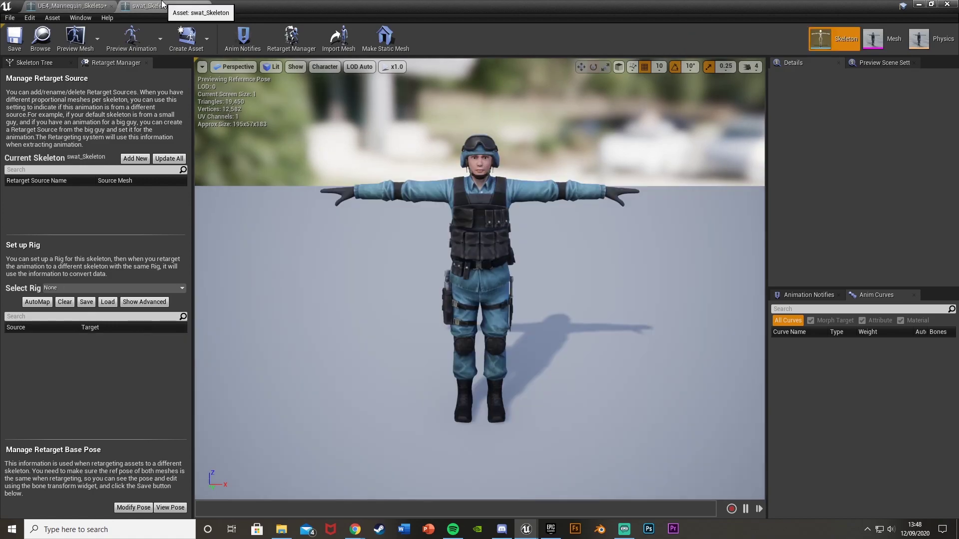
click(80, 5)
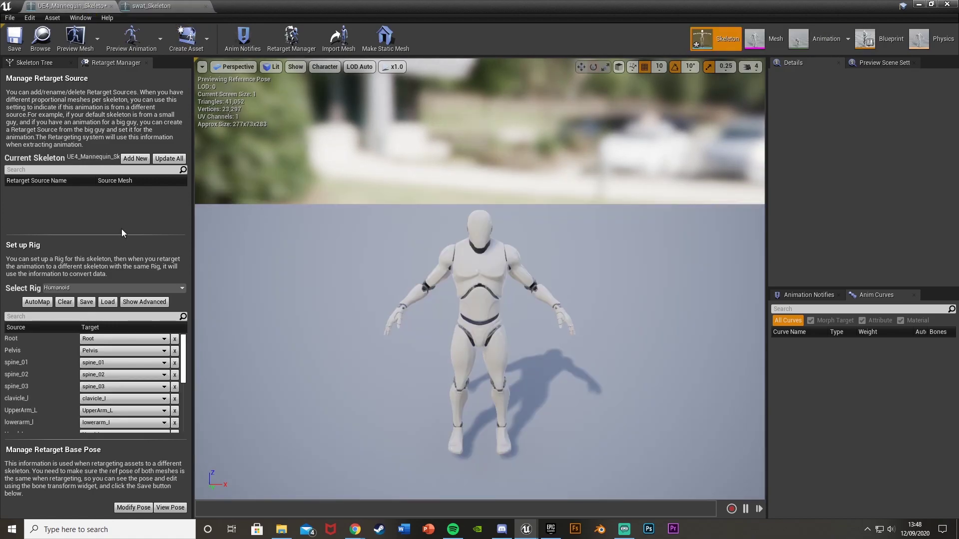
Rotate the mannequin's upperarm_r and upperarm_l bones upward into a T-pose matching the swat character
click(447, 255)
click(443, 260)
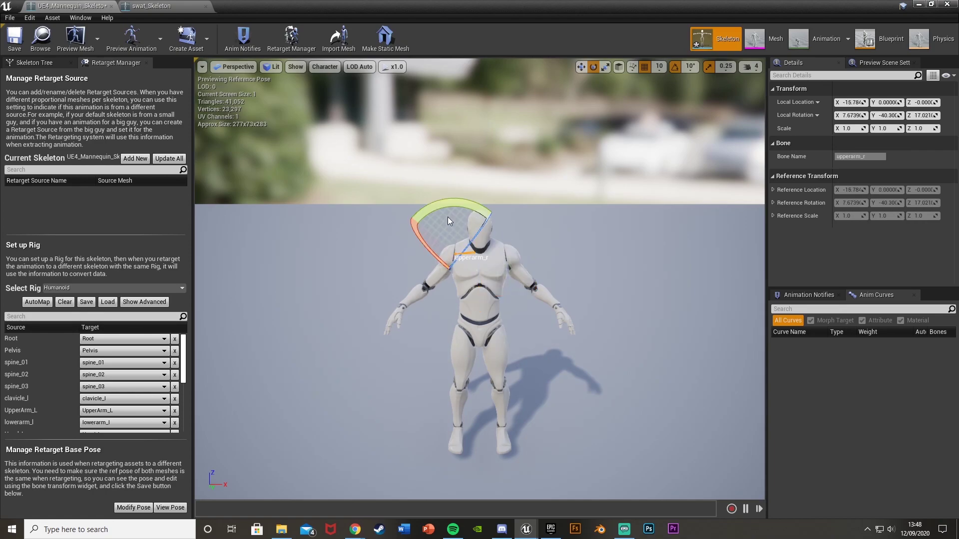
drag(445, 215, 520, 205)
click(580, 296)
click(548, 264)
click(550, 265)
drag(574, 290, 587, 260)
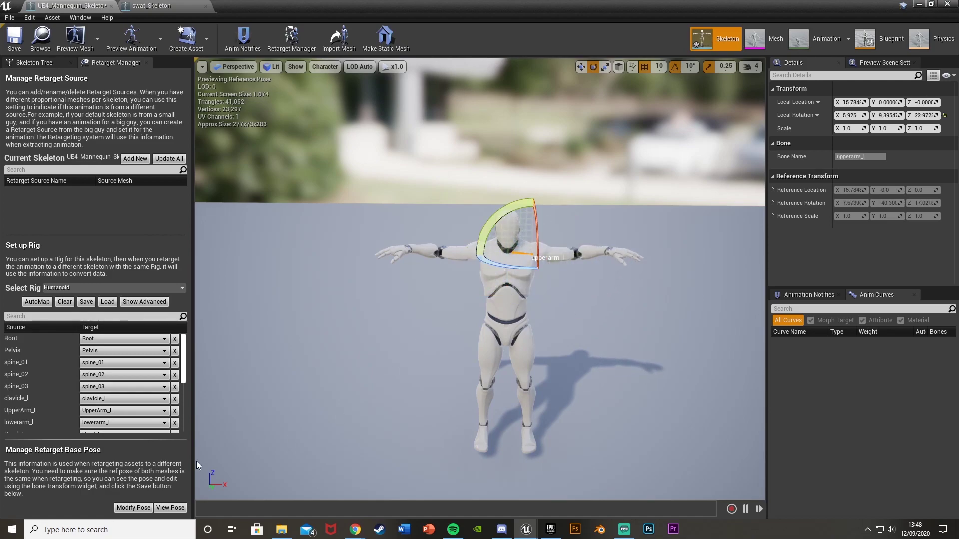
Set the mannequin's current pose as its retarget base pose and save UE4_Mannequin_Skeleton
click(134, 508)
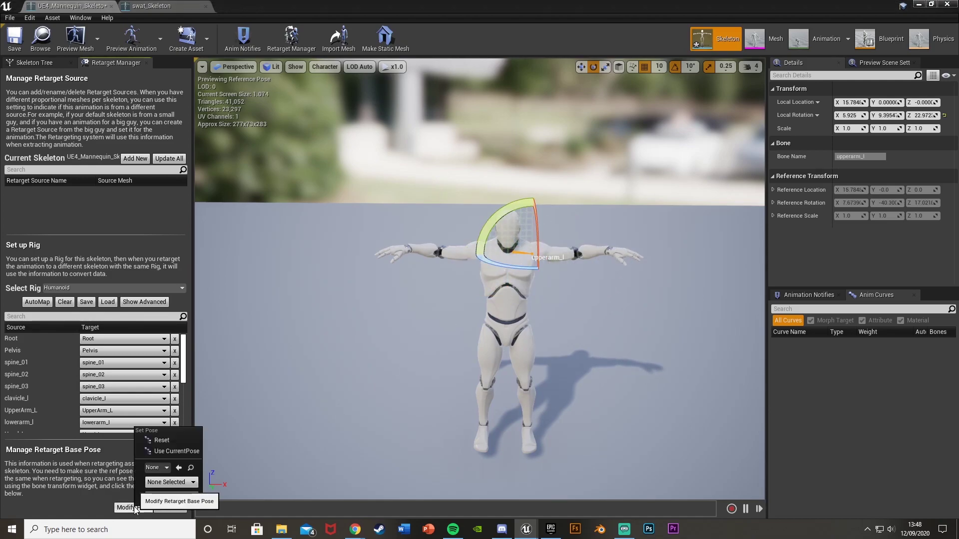
click(181, 451)
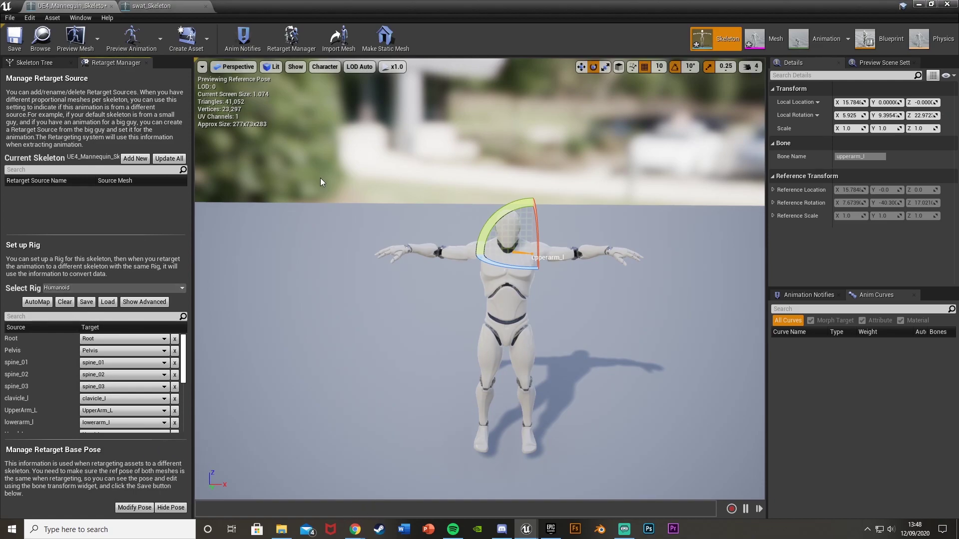
click(74, 48)
mouse_move(113, 85)
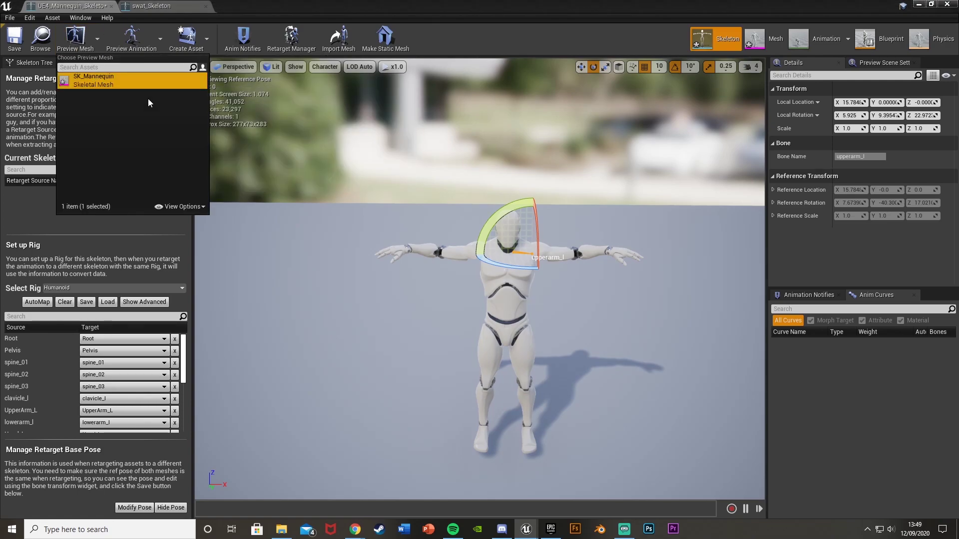
click(19, 44)
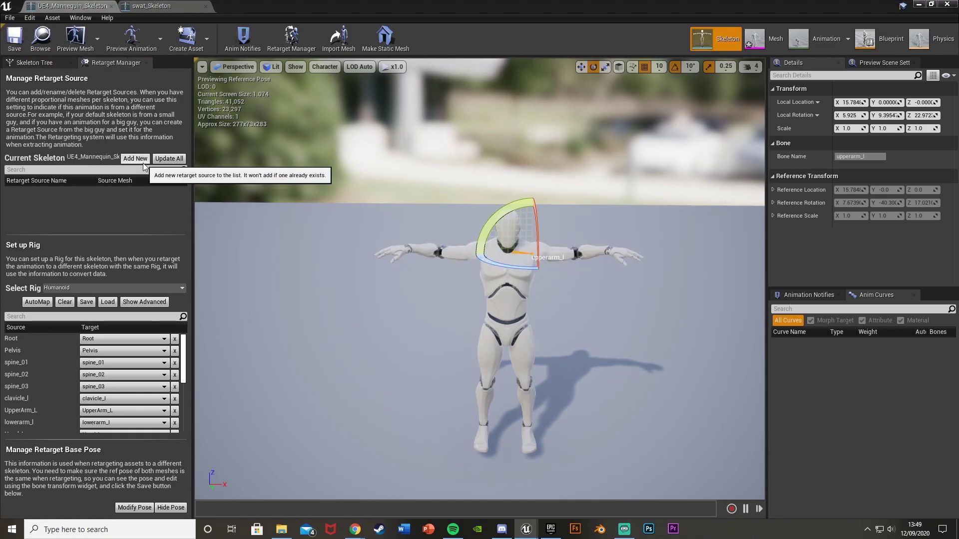
Select the Humanoid rig for swat_Skeleton and look through its unmapped bones
click(170, 5)
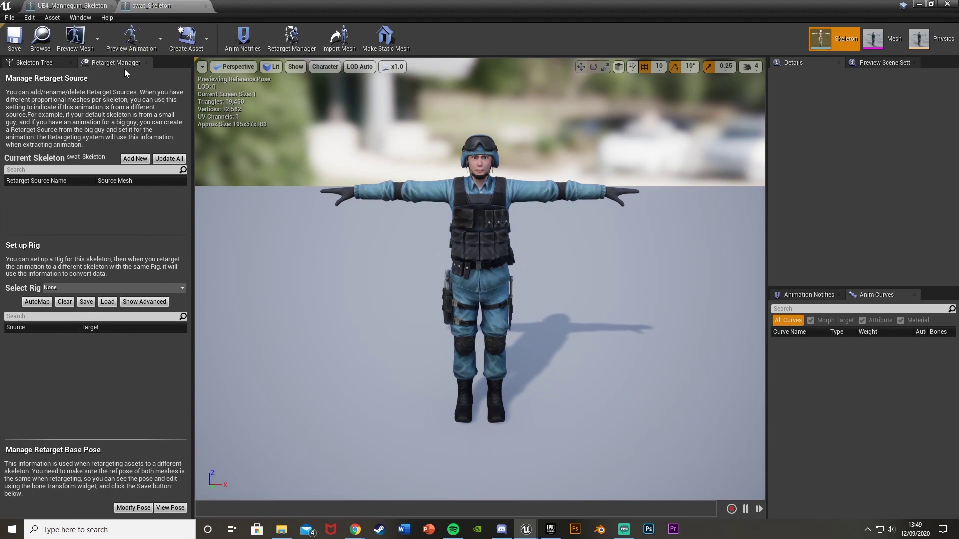
click(64, 288)
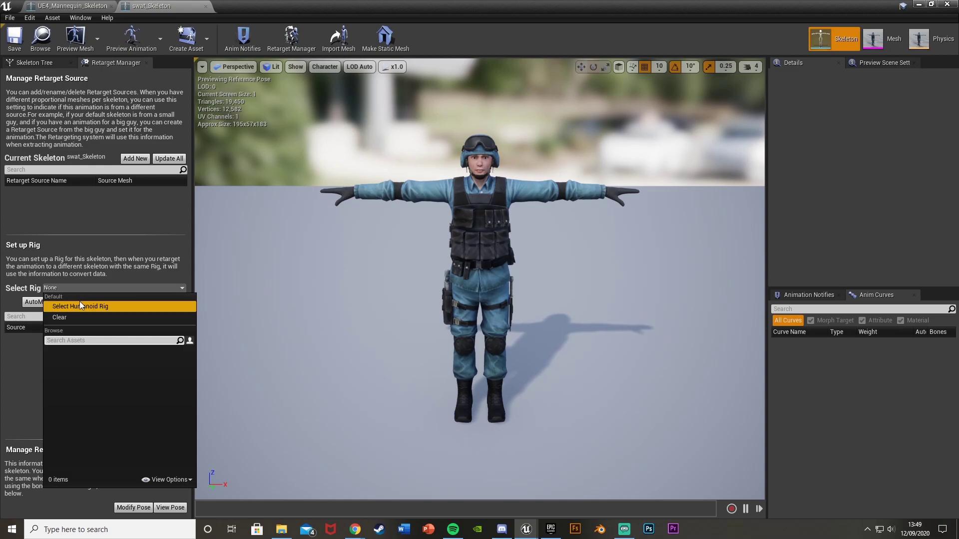
click(81, 302)
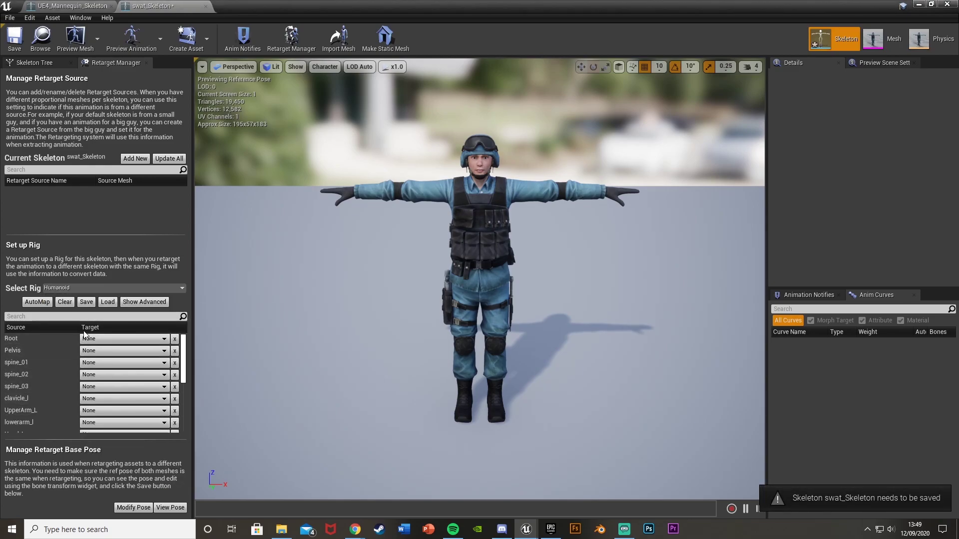
scroll(125, 373, down, 5)
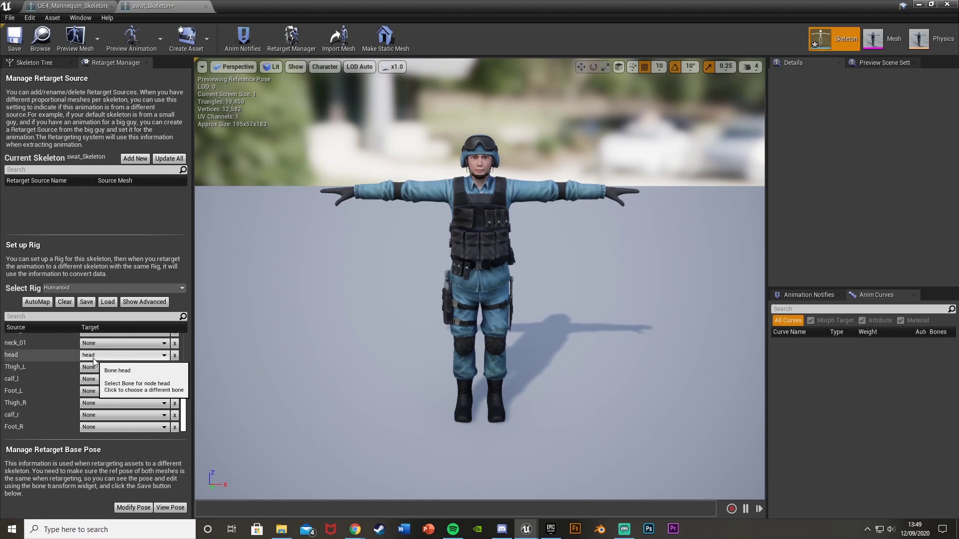
scroll(93, 360, up, 5)
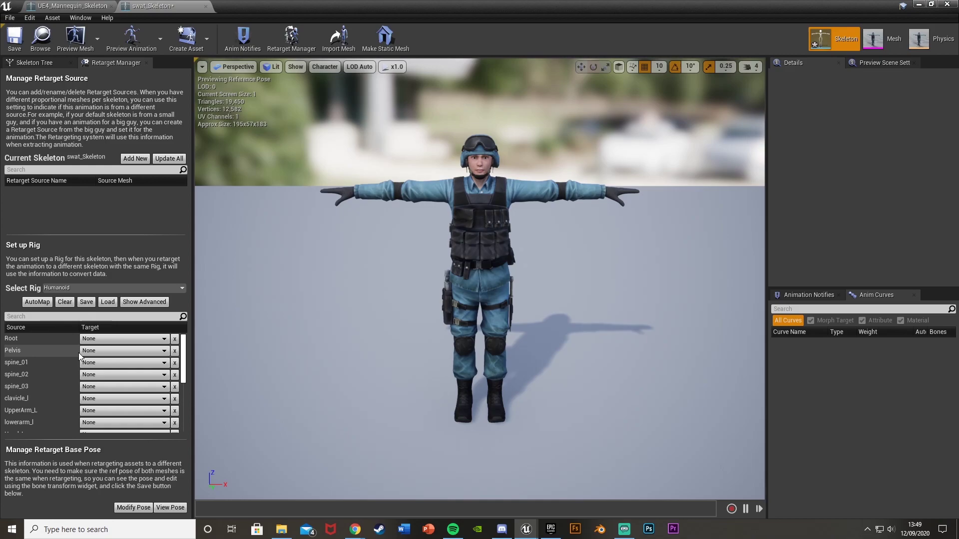
Map the swat rig's Pelvis to Hips, spine_01 to Spine, spine_02 to Spine1 and spine_03 to Spine2
click(117, 353)
click(110, 107)
click(116, 363)
click(114, 126)
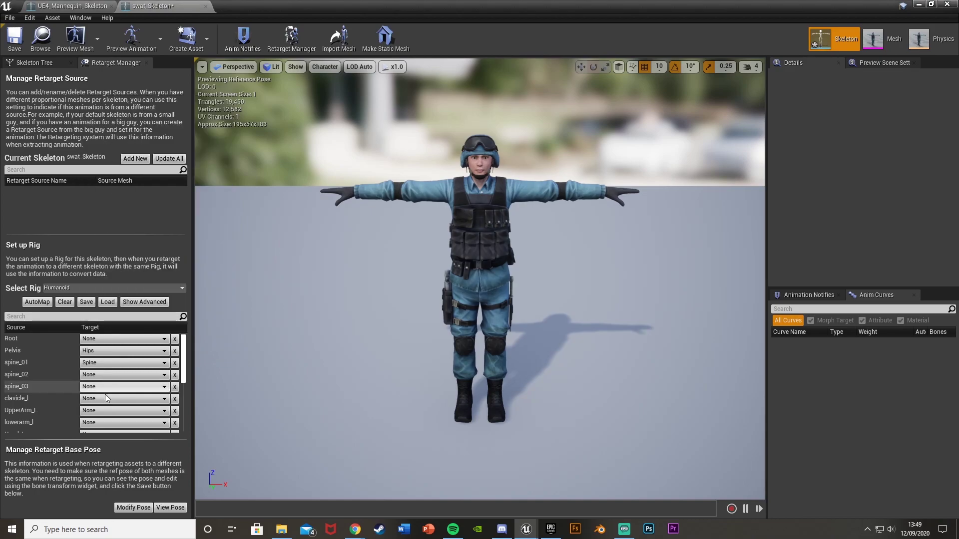
click(97, 376)
click(111, 157)
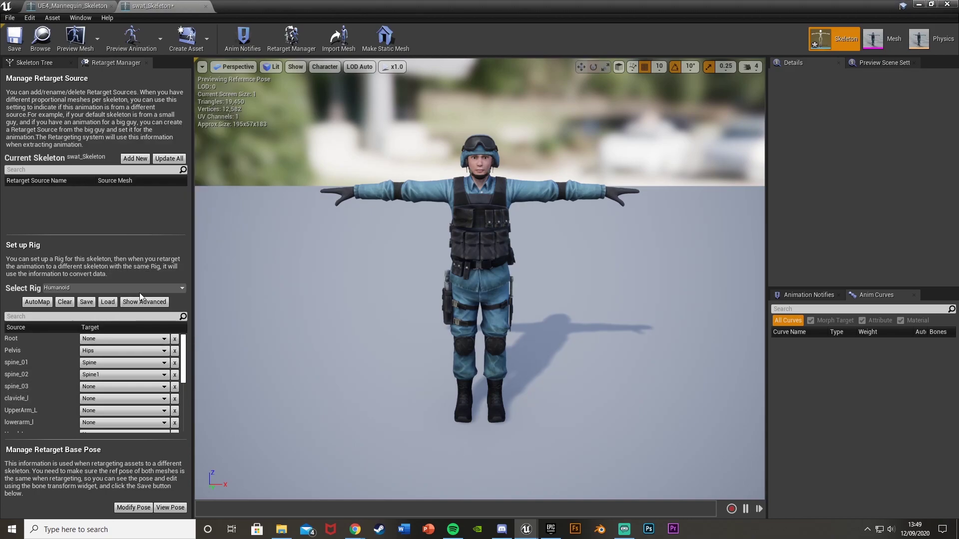
click(107, 387)
click(120, 165)
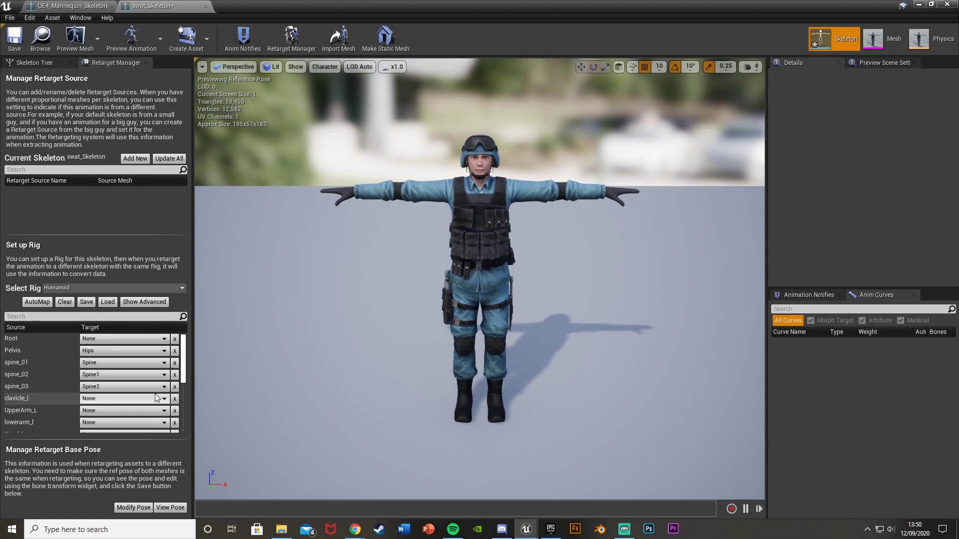
Map the swat rig's clavicle_l to LeftShoulder and UpperArm_L to LeftArm
click(163, 398)
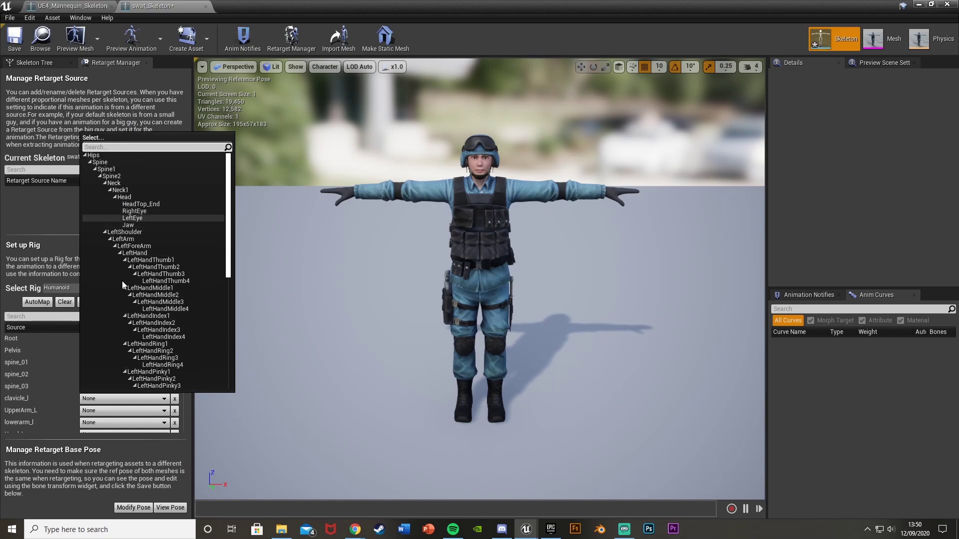
click(50, 396)
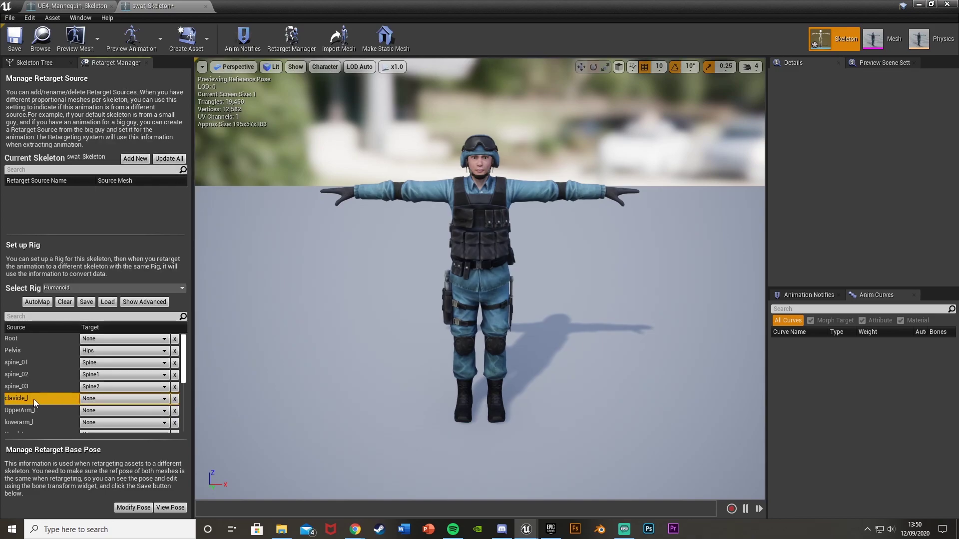
click(152, 398)
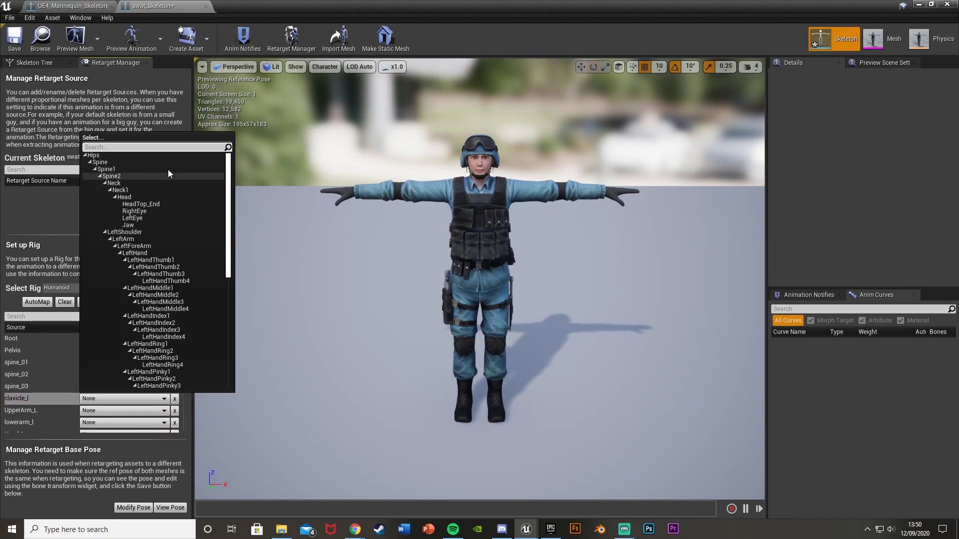
click(142, 231)
scroll(91, 400, down, 1)
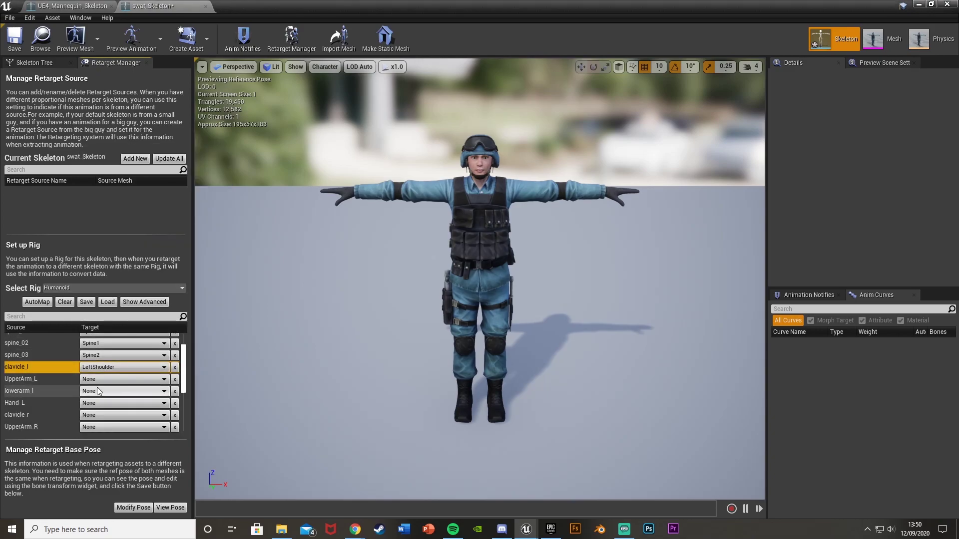
click(97, 380)
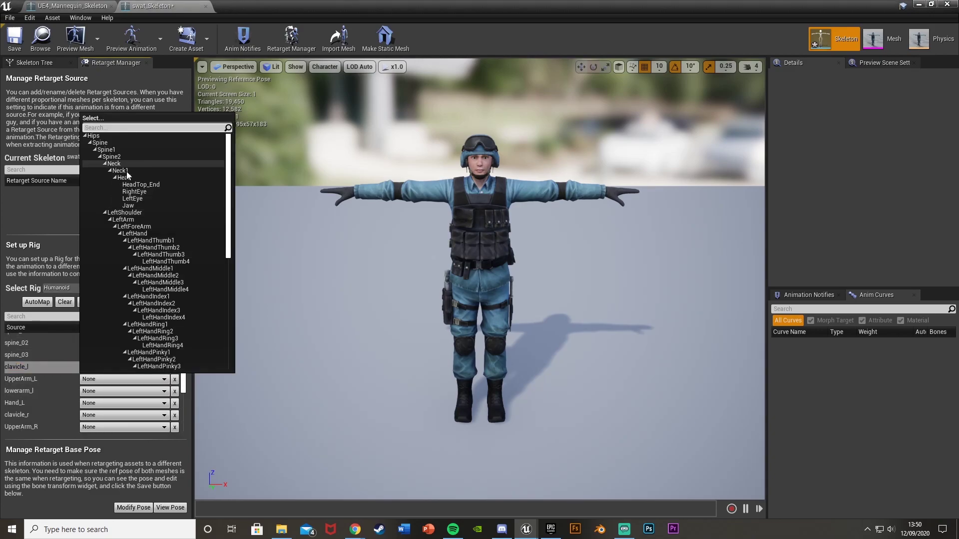
click(140, 219)
Map the swat rig's lowerarm_l to LeftForeArm and Hand_L to LeftHand
click(98, 392)
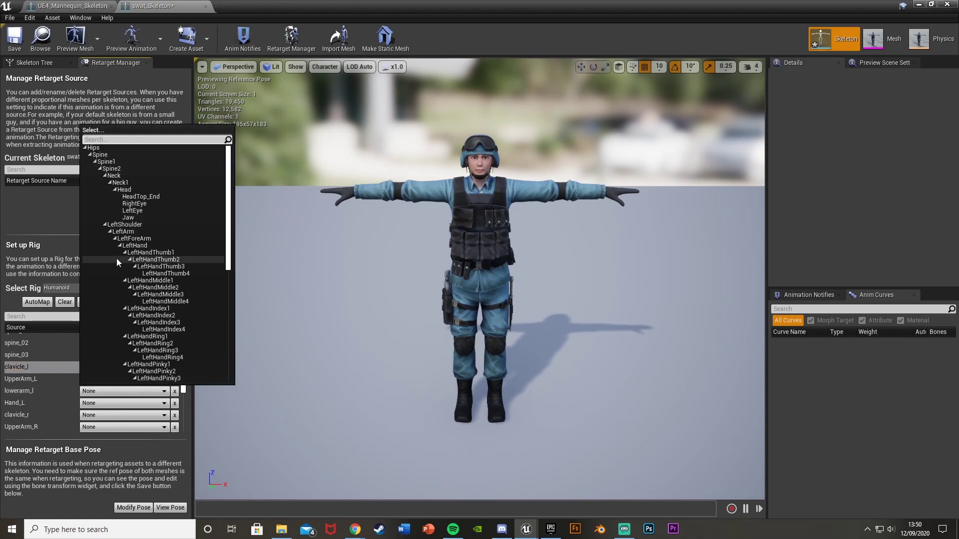
click(148, 239)
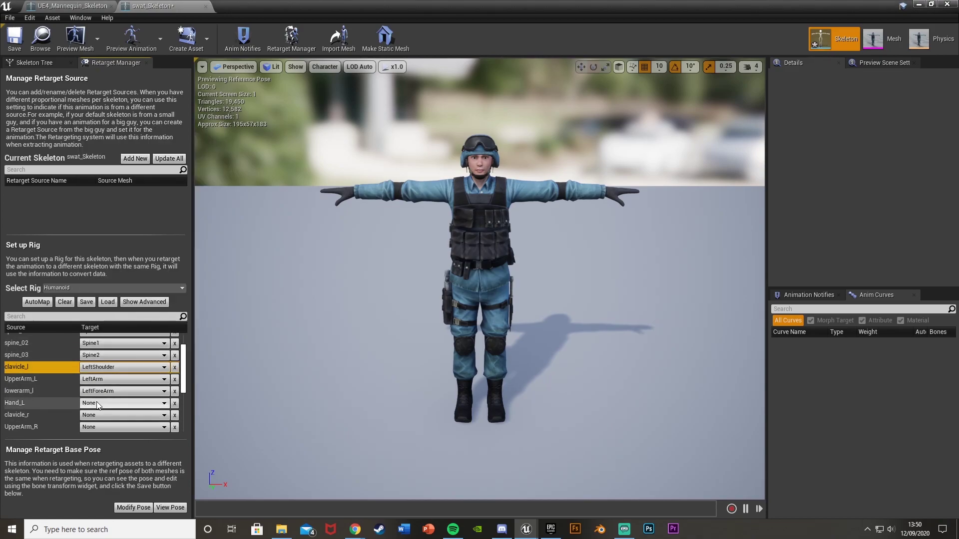
click(90, 404)
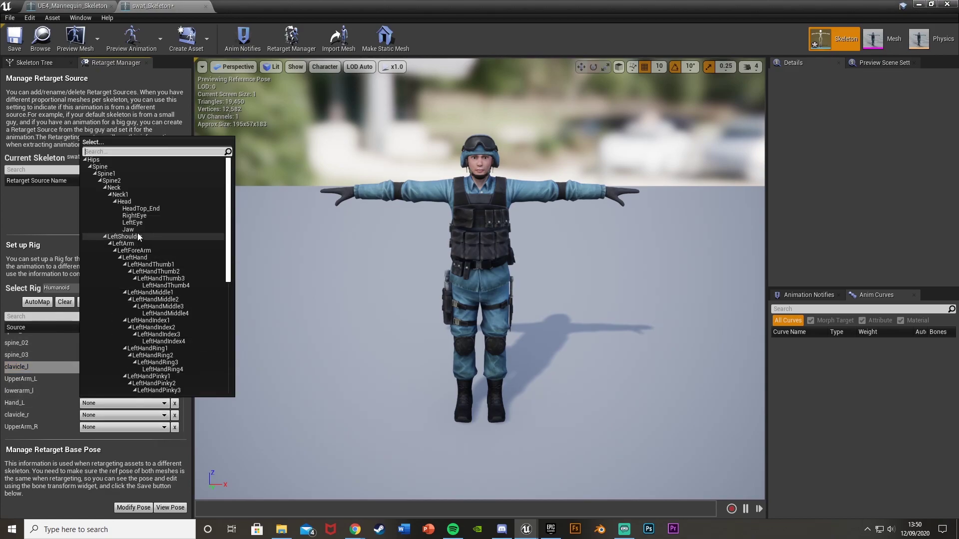
click(134, 257)
Map the swat rig's clavicle_r to RightShoulder and UpperArm_R to RightArm
scroll(109, 393, down, 2)
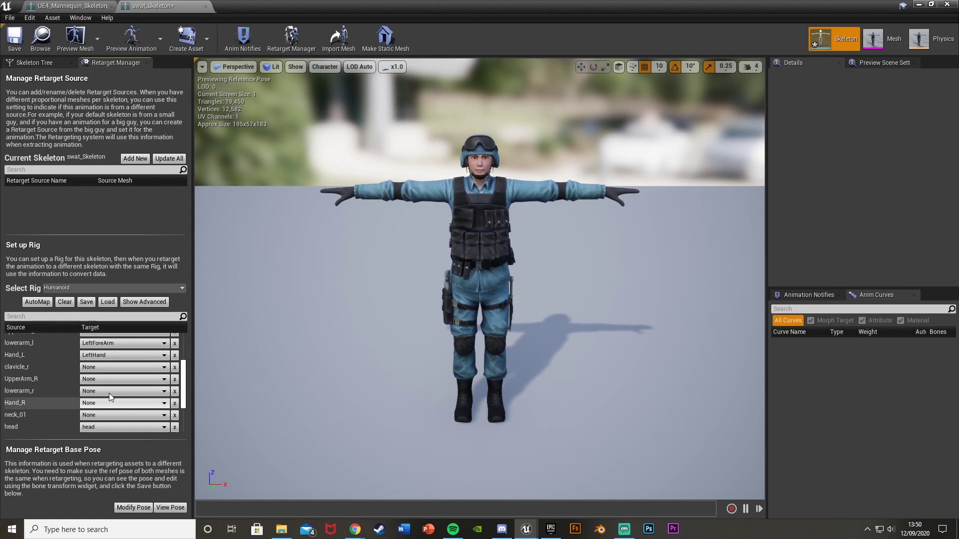
click(113, 368)
scroll(151, 235, down, 2)
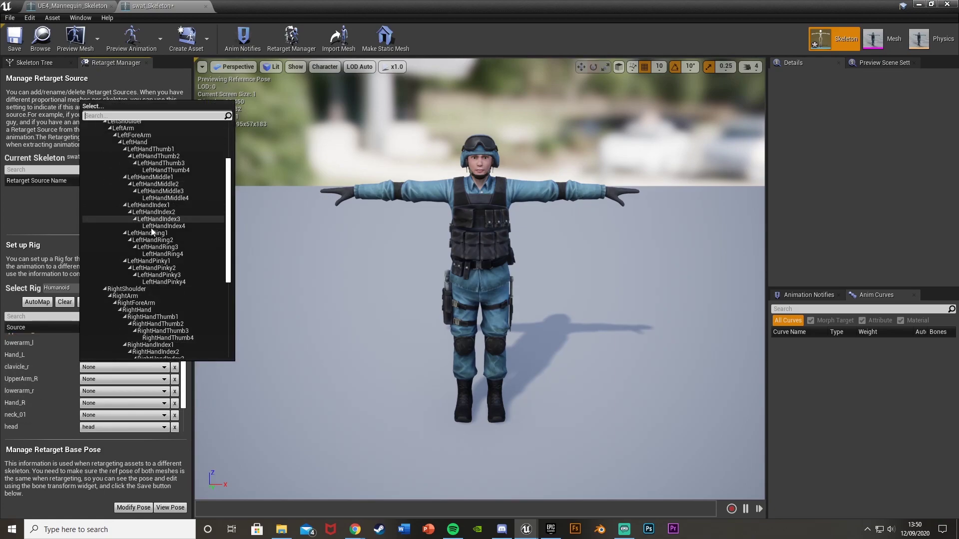
click(142, 289)
click(113, 381)
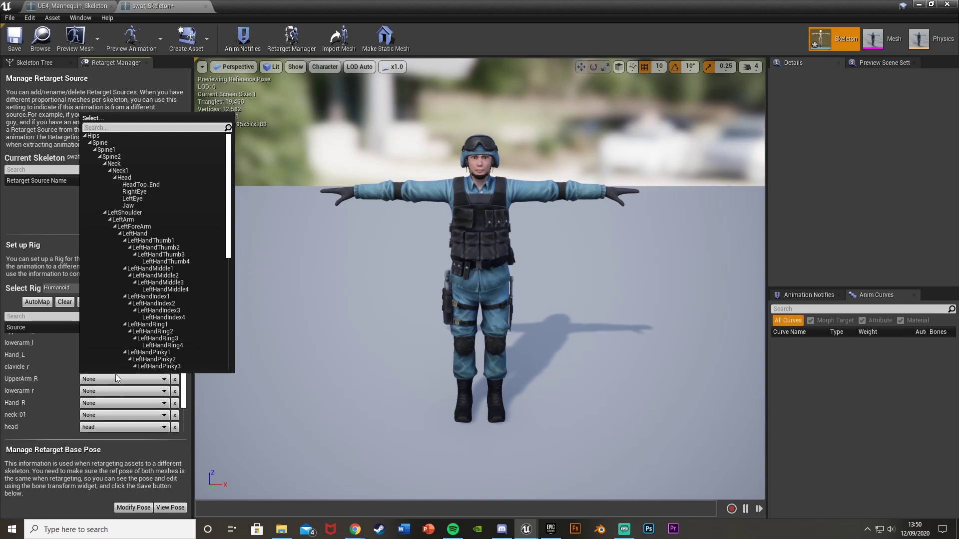
scroll(140, 296, down, 4)
click(140, 293)
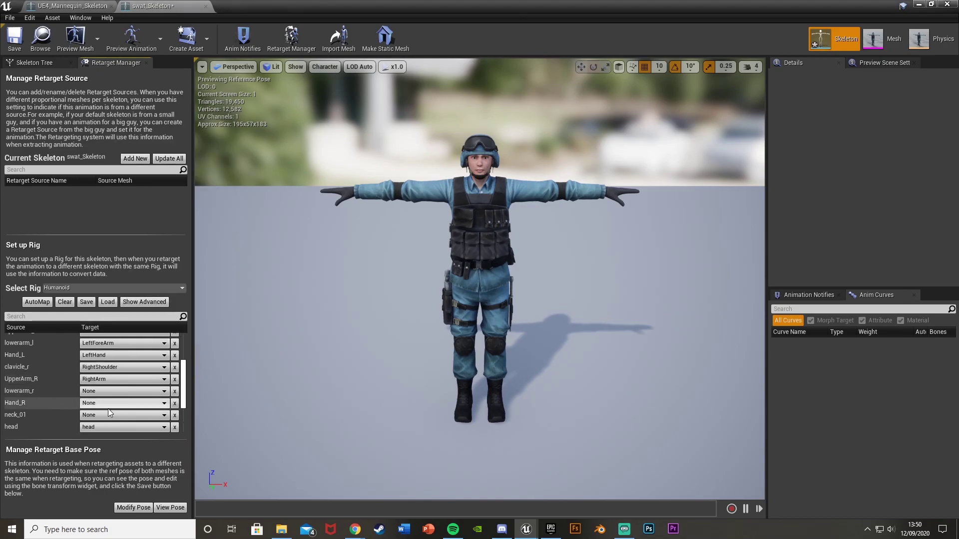
Map the swat rig's lowerarm_r to RightForeArm and Hand_R to RightHand
click(102, 390)
scroll(136, 351, down, 4)
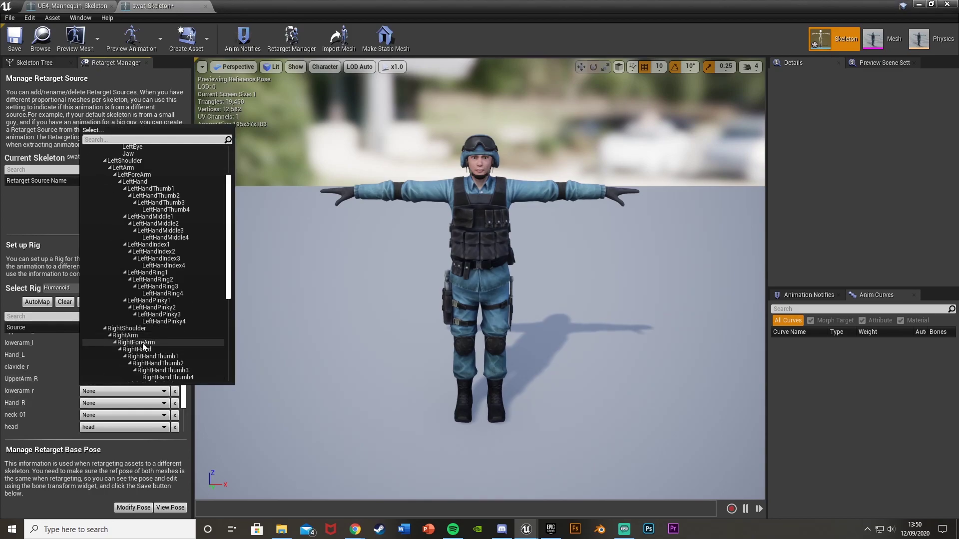
click(136, 342)
click(122, 403)
scroll(142, 353, down, 4)
scroll(141, 352, down, 3)
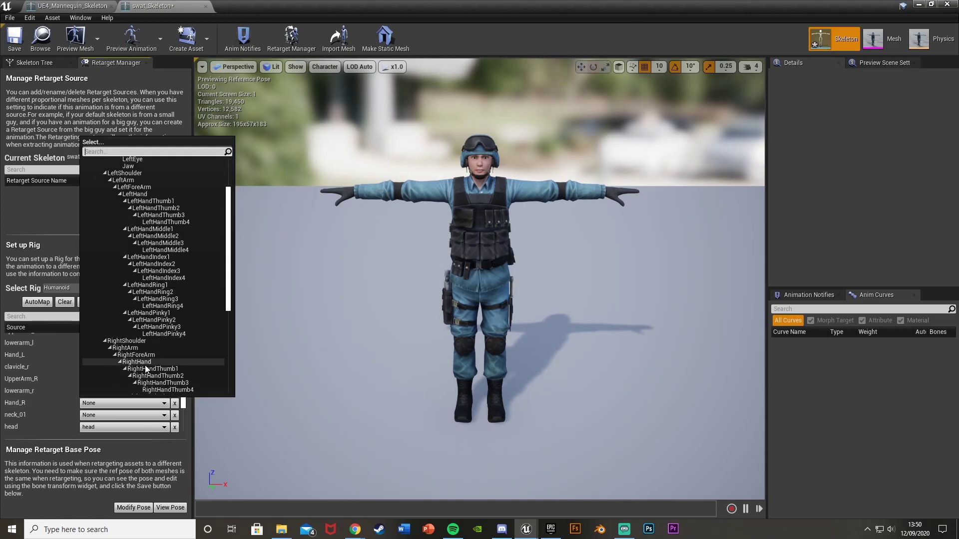
click(148, 317)
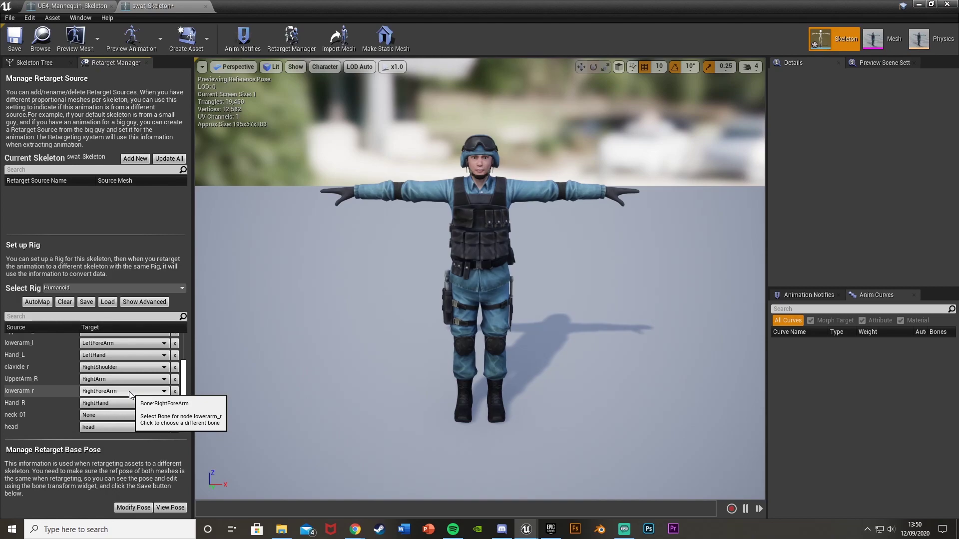
Map the swat rig's neck_01 to the Neck bone
scroll(108, 402, down, 1)
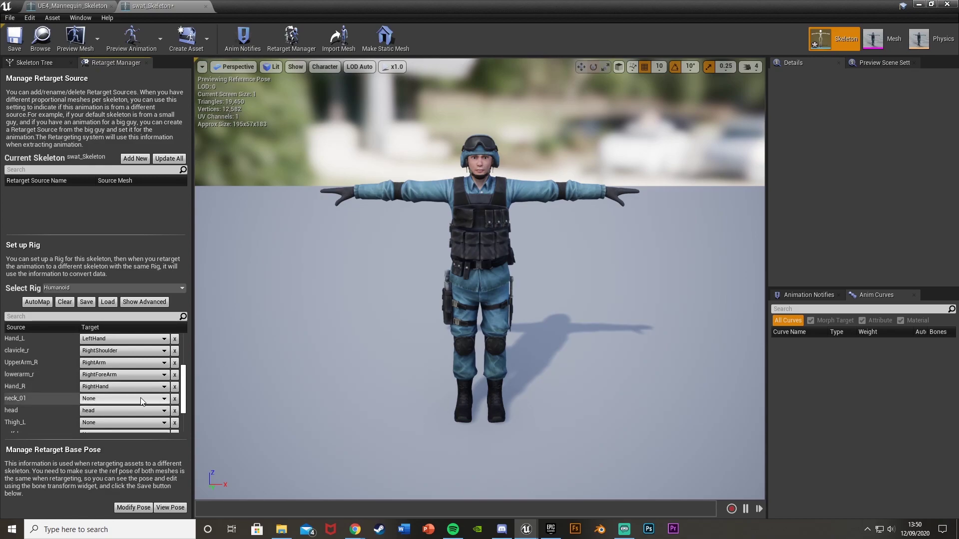
click(101, 399)
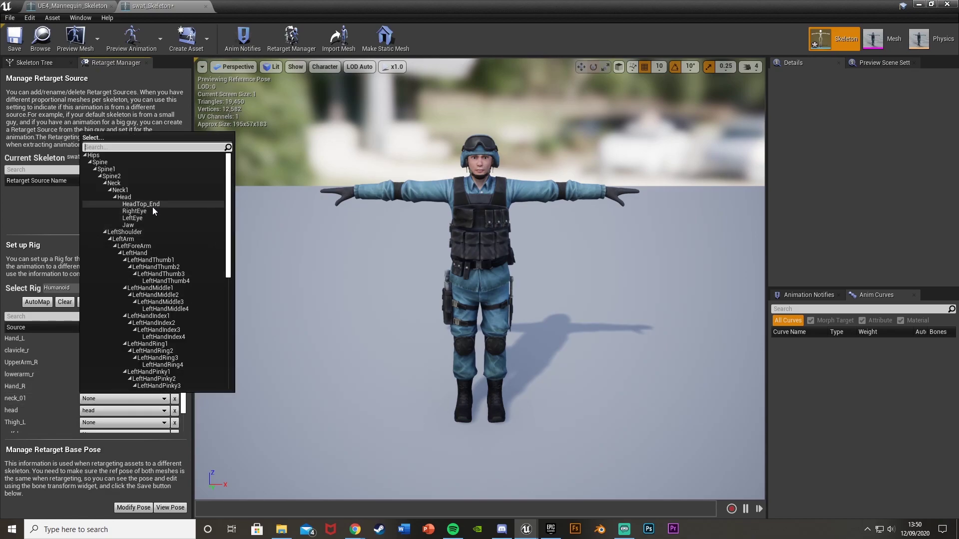
click(130, 184)
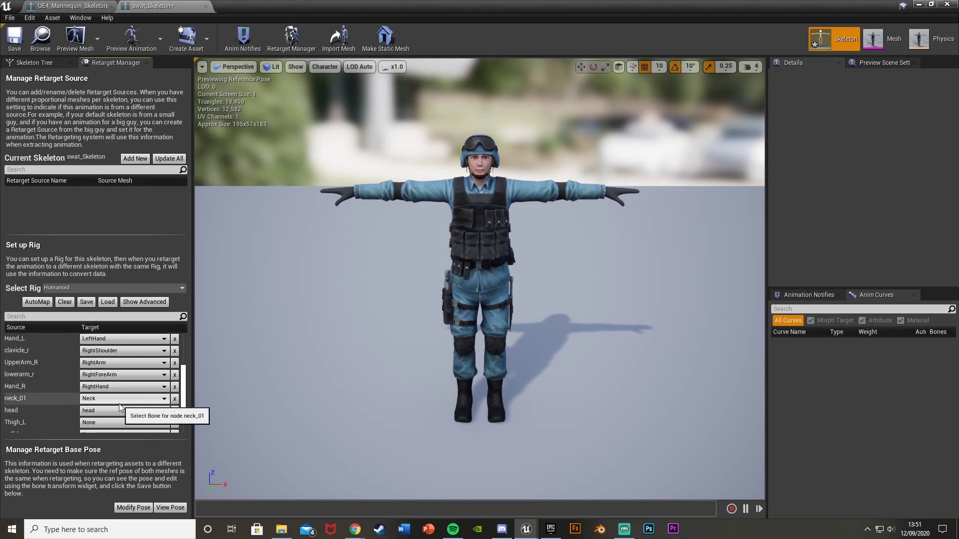
Map the swat rig's Thigh_L to the LeftUpLeg bone
scroll(119, 404, down, 2)
click(115, 390)
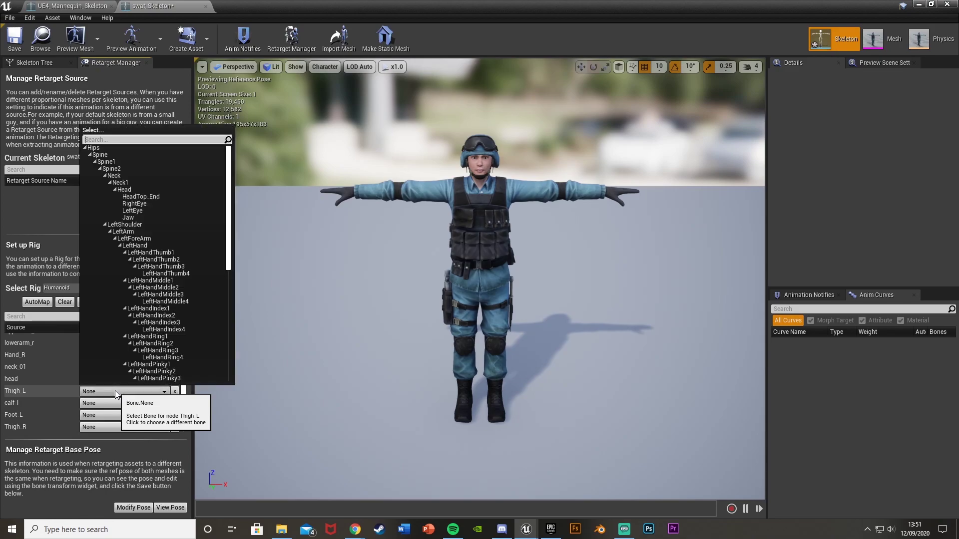
scroll(194, 325, down, 3)
scroll(194, 328, down, 7)
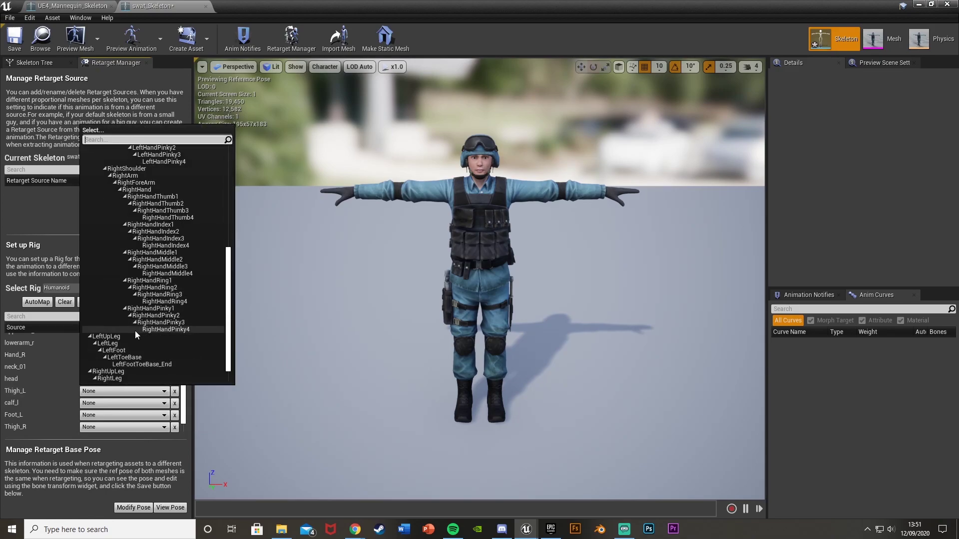
click(121, 335)
Map the swat rig's calf_l to LeftLeg and Foot_L to LeftFoot
click(101, 403)
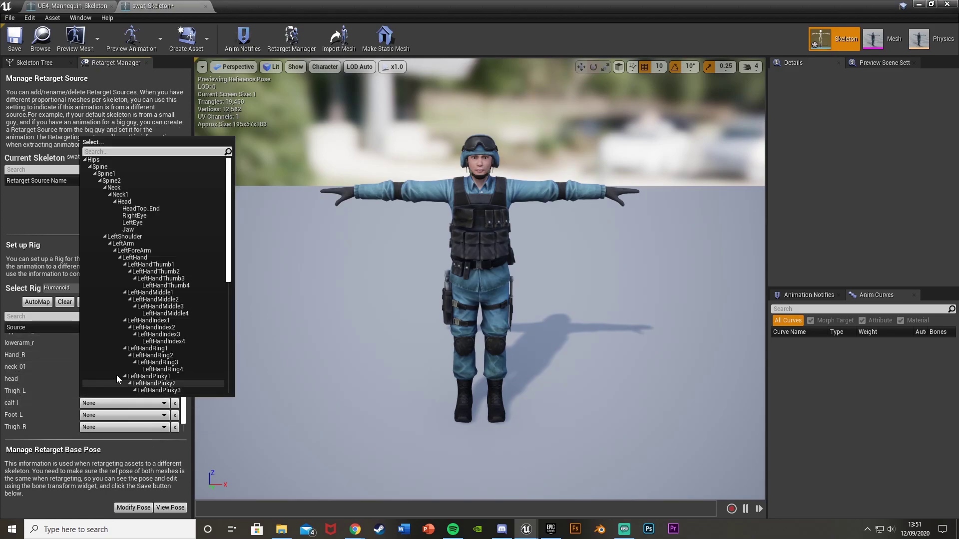
scroll(152, 362, down, 10)
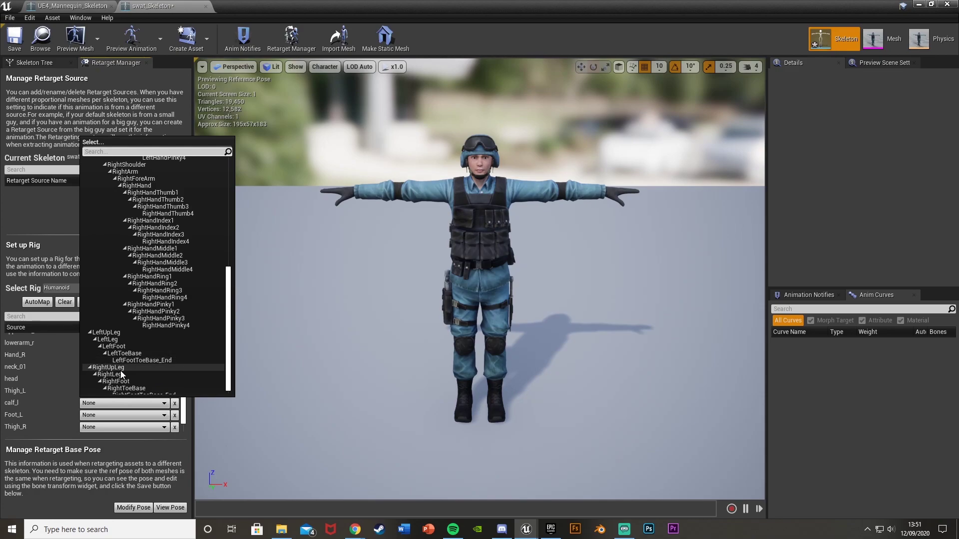
click(120, 339)
click(115, 415)
scroll(115, 398, down, 8)
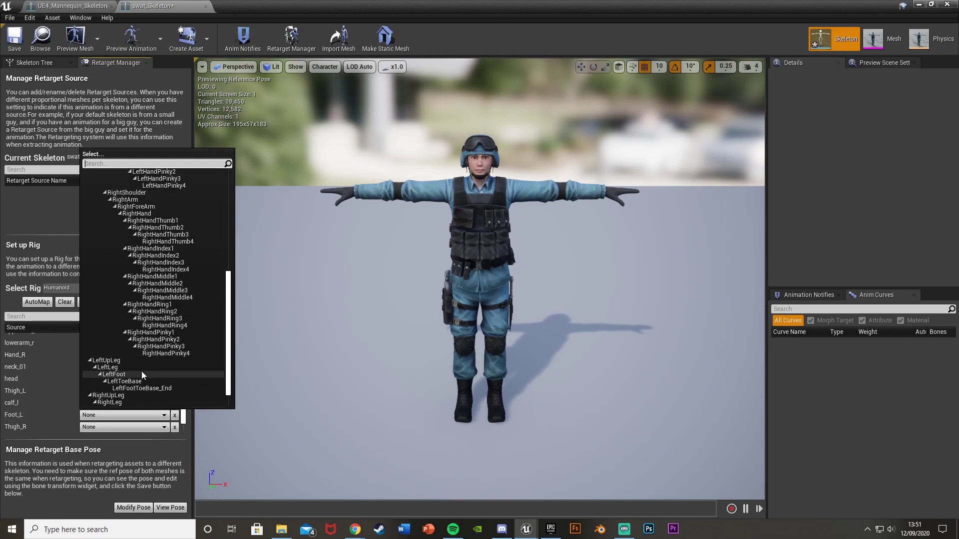
key(Escape)
Map the swat rig's Thigh_R to the RightUpLeg bone
scroll(128, 375, down, 2)
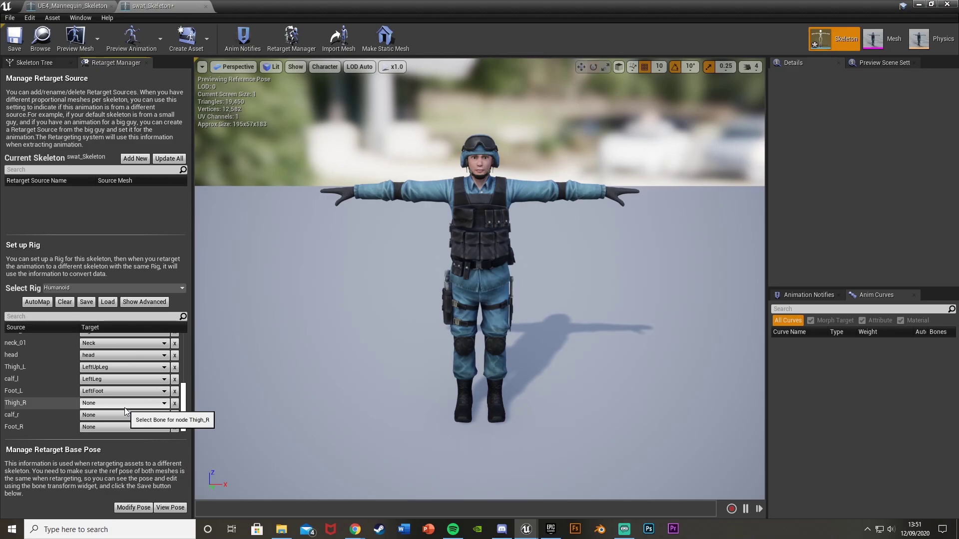
click(124, 407)
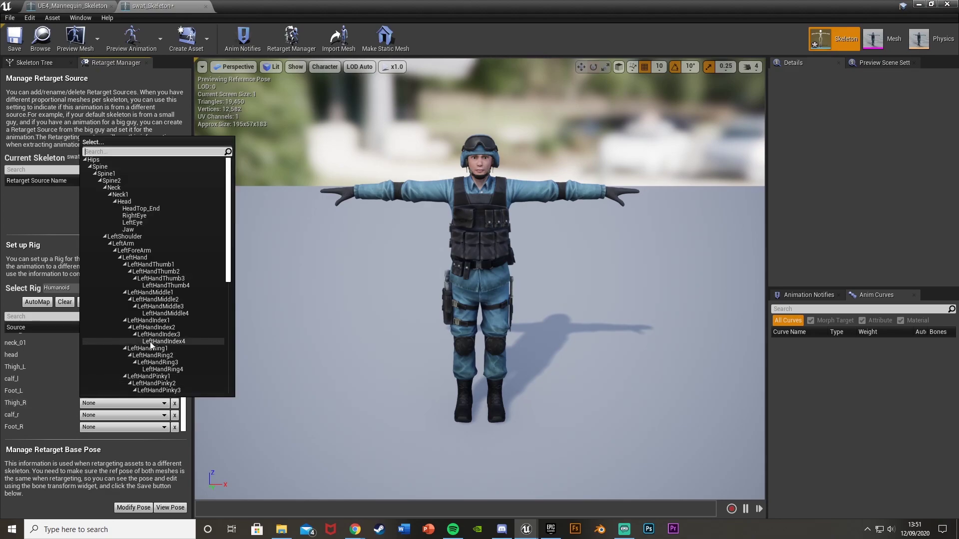
scroll(150, 345, down, 10)
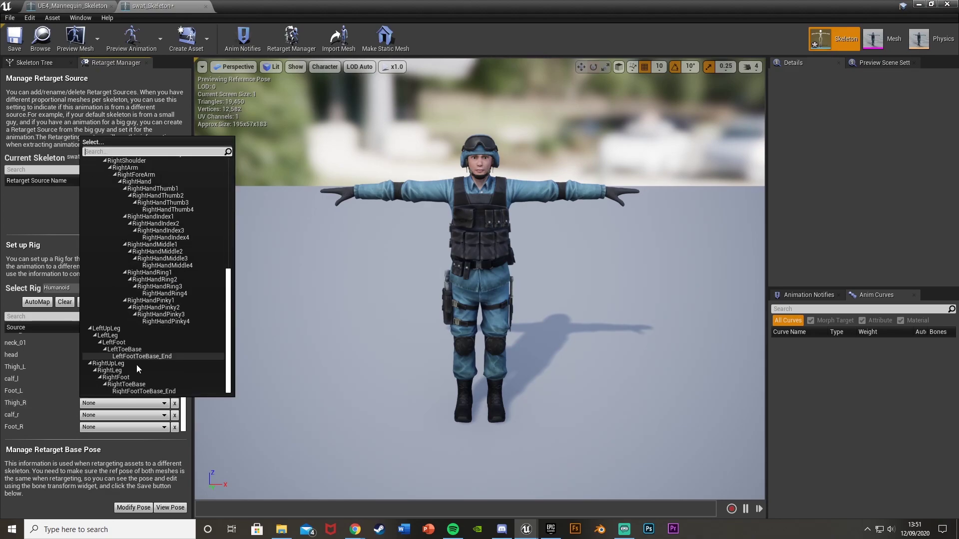
click(132, 365)
Map the swat rig's calf_r to RightLeg and Foot_R to RightFoot
click(98, 415)
scroll(137, 365, down, 6)
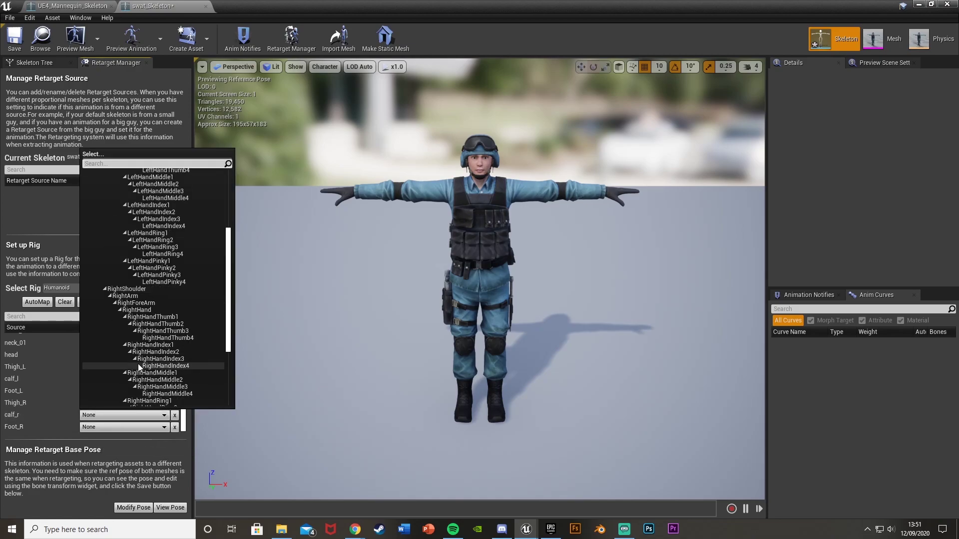
scroll(138, 363, down, 2)
click(135, 387)
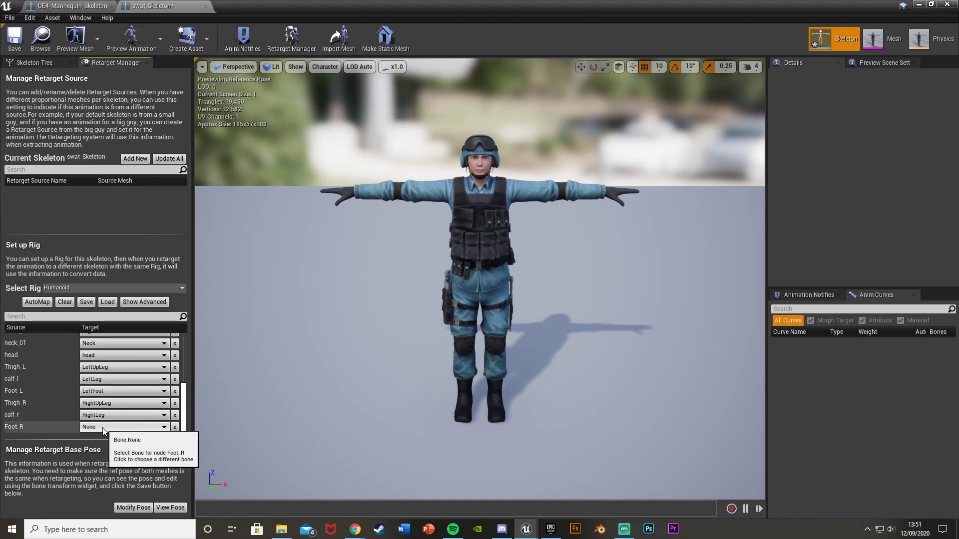
click(103, 428)
scroll(136, 380, down, 10)
click(122, 403)
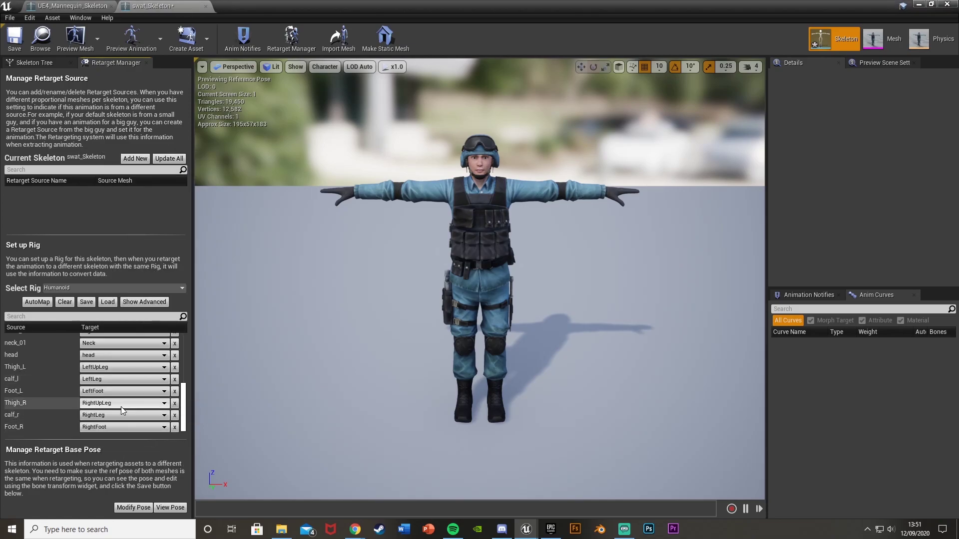
Review the full list of Humanoid bone mappings and save swat_Skeleton
scroll(131, 379, up, 5)
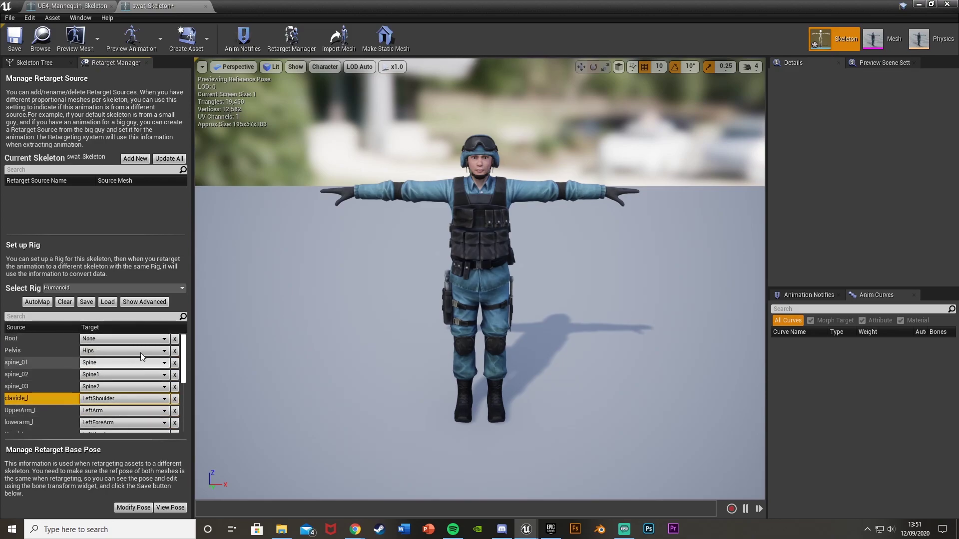
scroll(145, 365, down, 5)
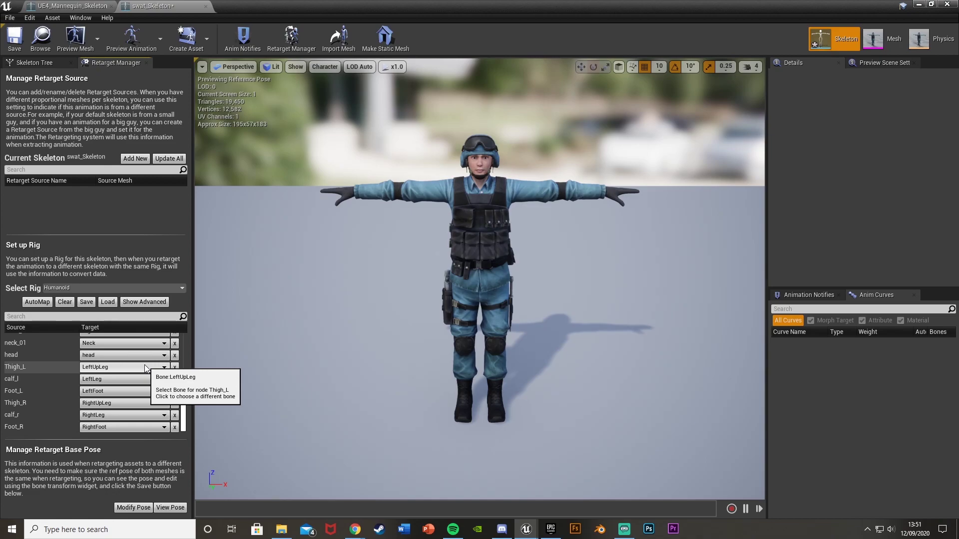
click(14, 39)
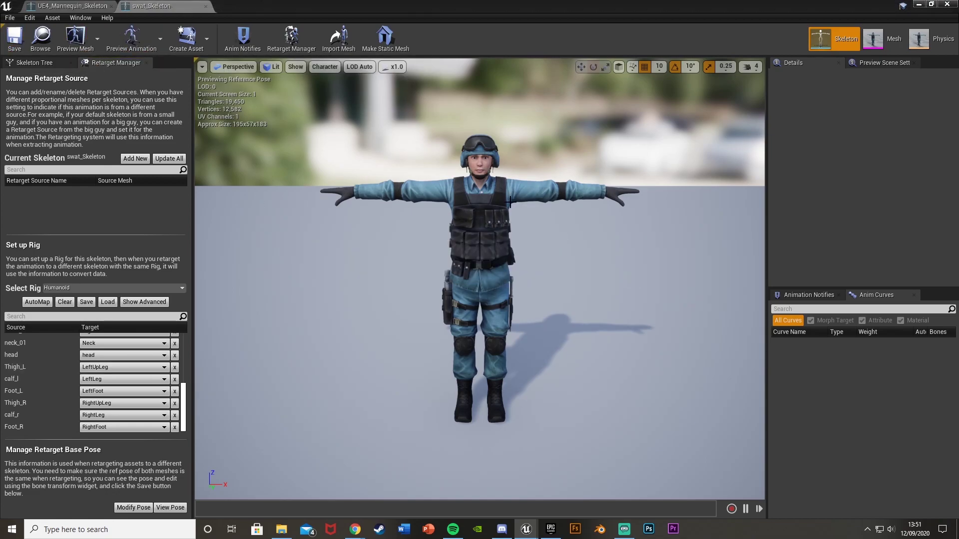
Set the swat skeletal mesh as the preview mesh and apply it to the skeleton asset
click(80, 38)
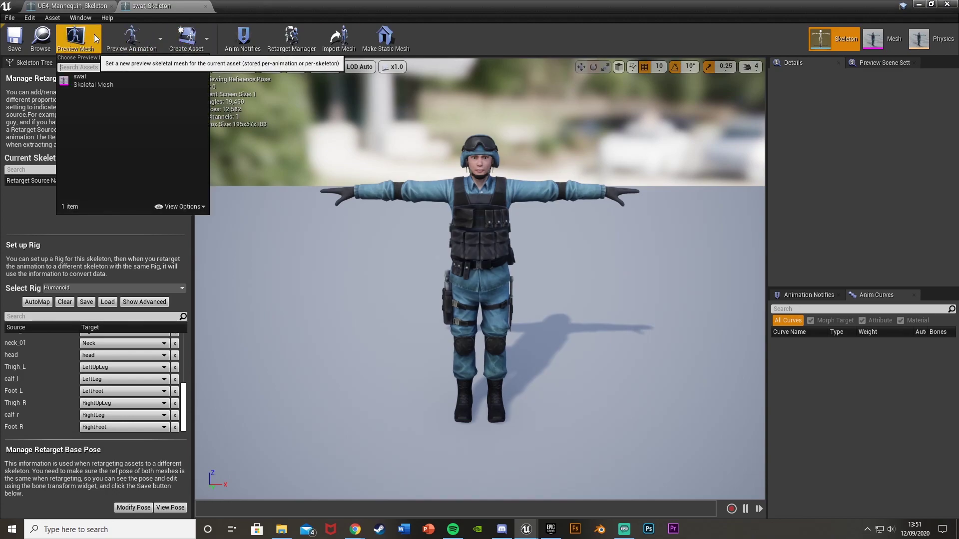
click(98, 85)
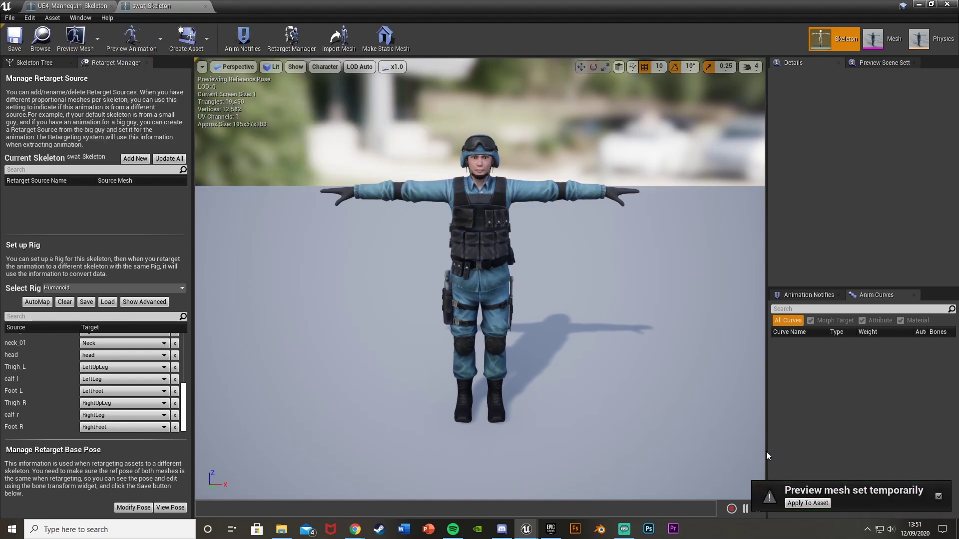
click(822, 503)
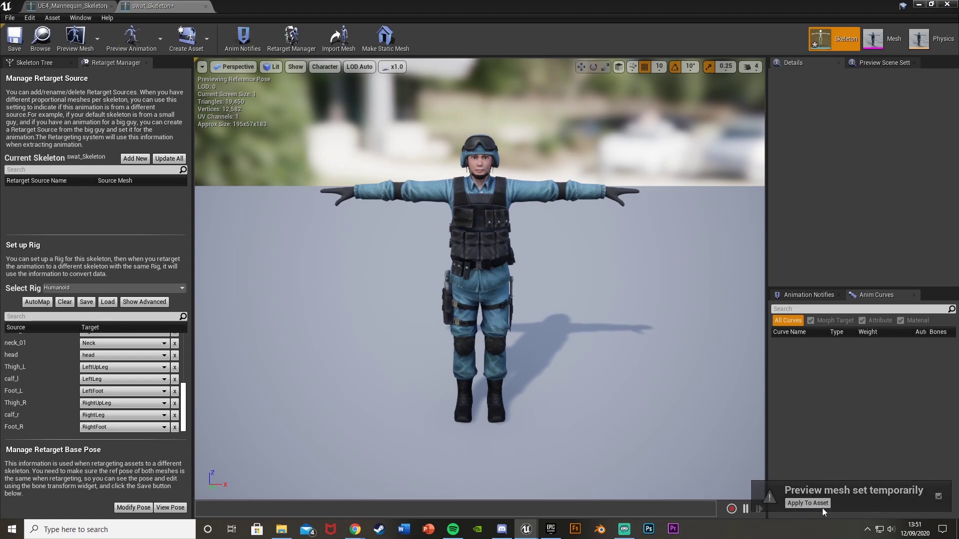
Save swat_Skeleton, and set up duplicating and retargeting the Sprint_Fwd_Rifle animation with swat_Skeleton as the target skeleton
click(10, 43)
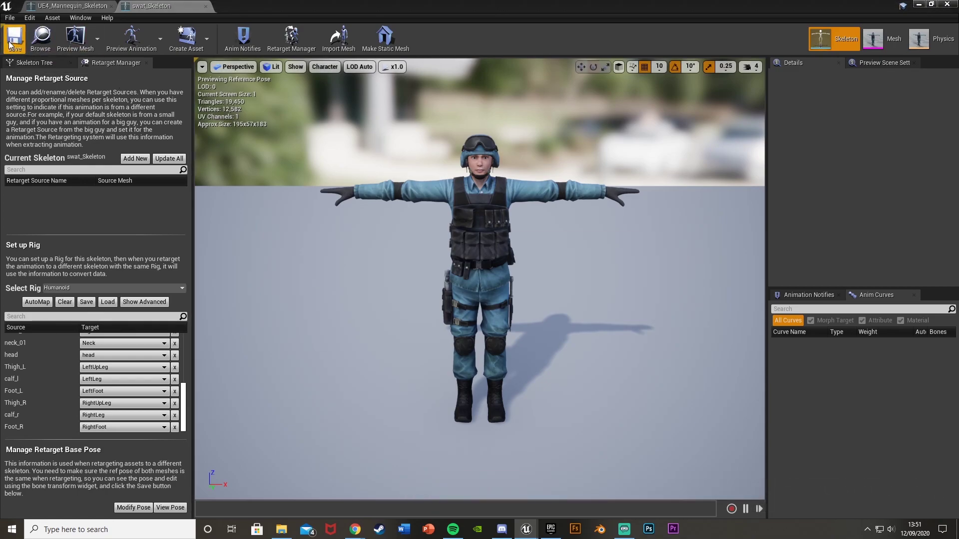
click(922, 4)
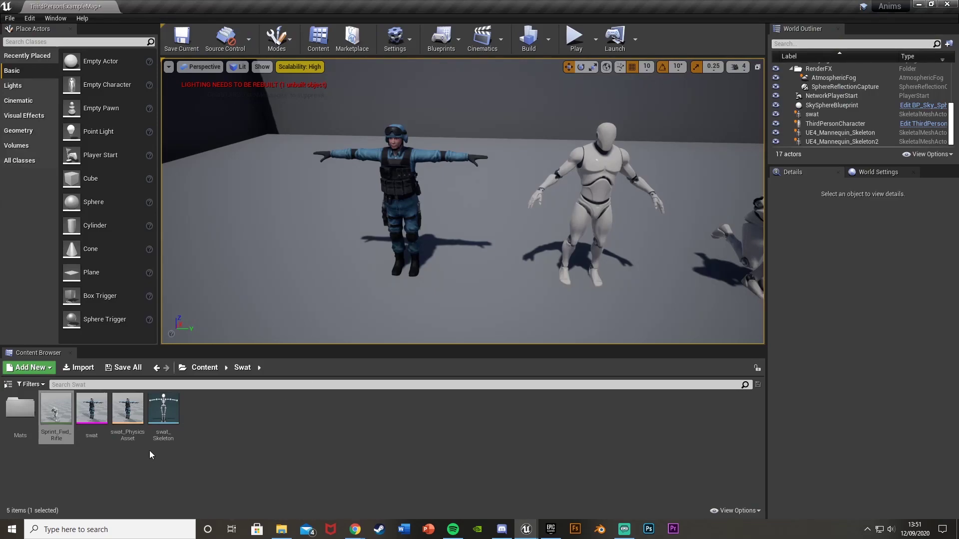
click(56, 416)
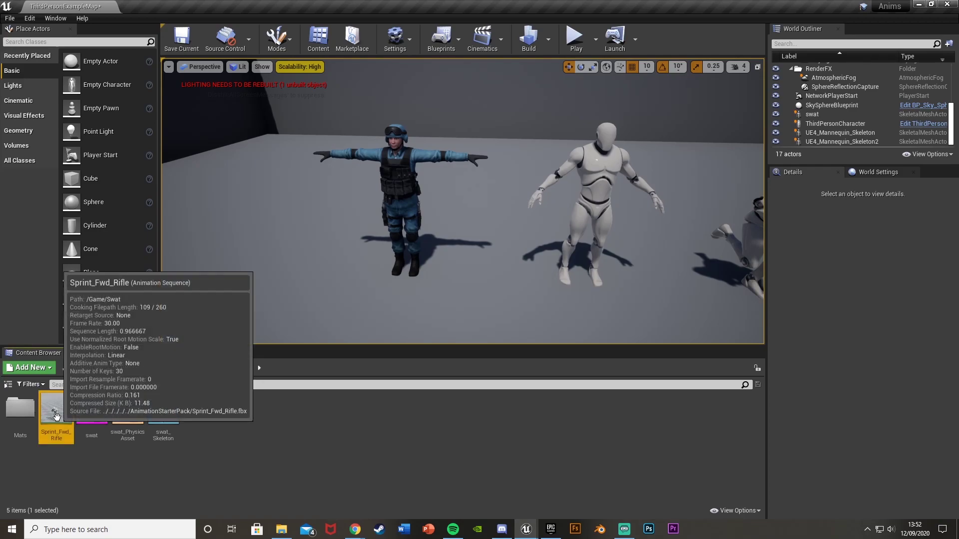
right_click(56, 416)
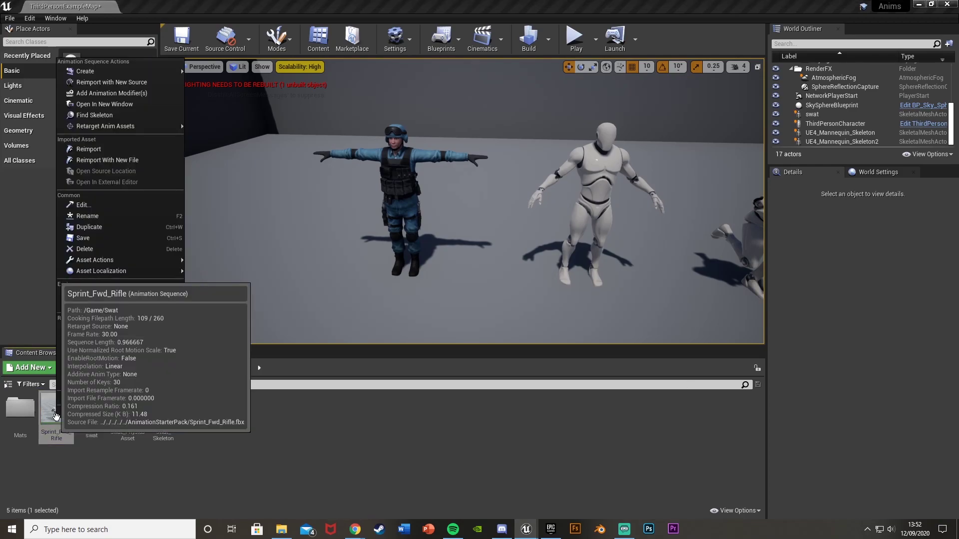
mouse_move(117, 126)
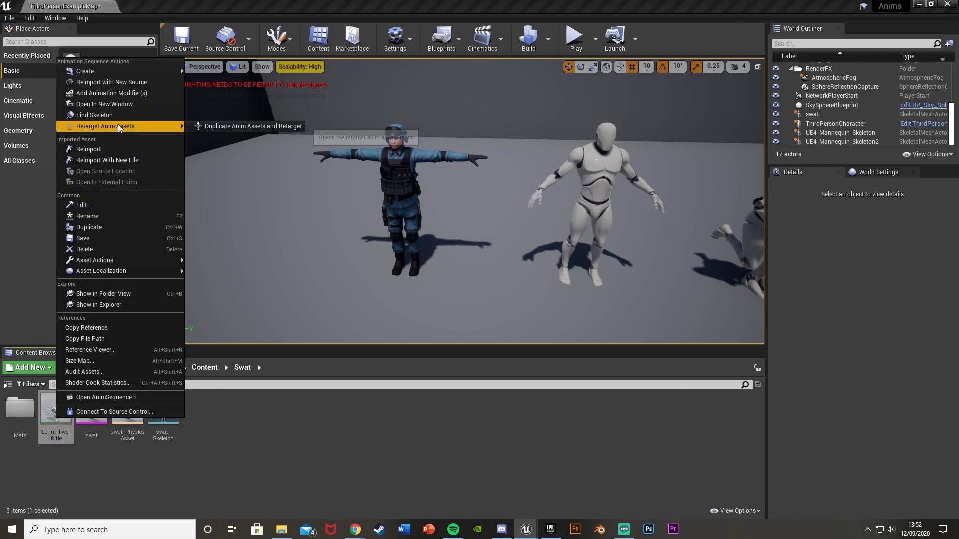
click(199, 127)
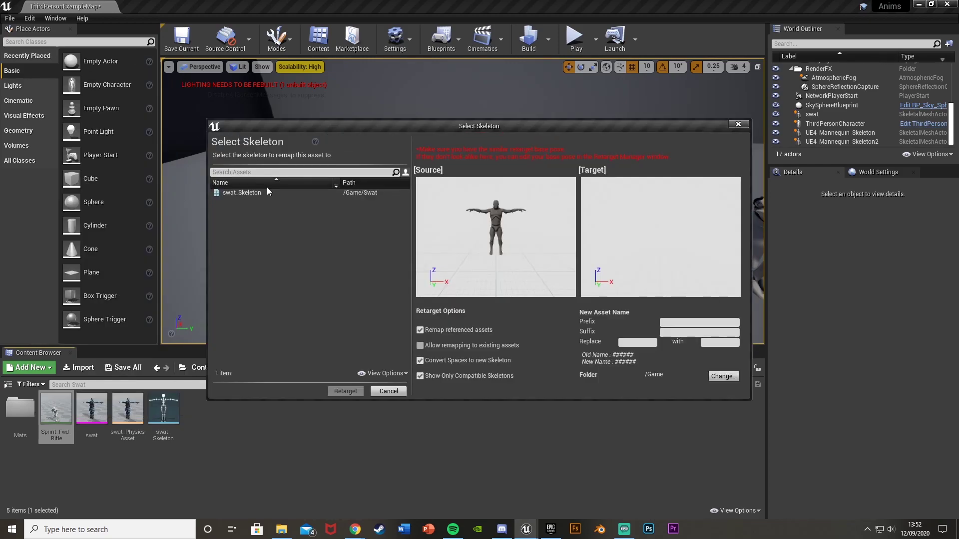
click(266, 192)
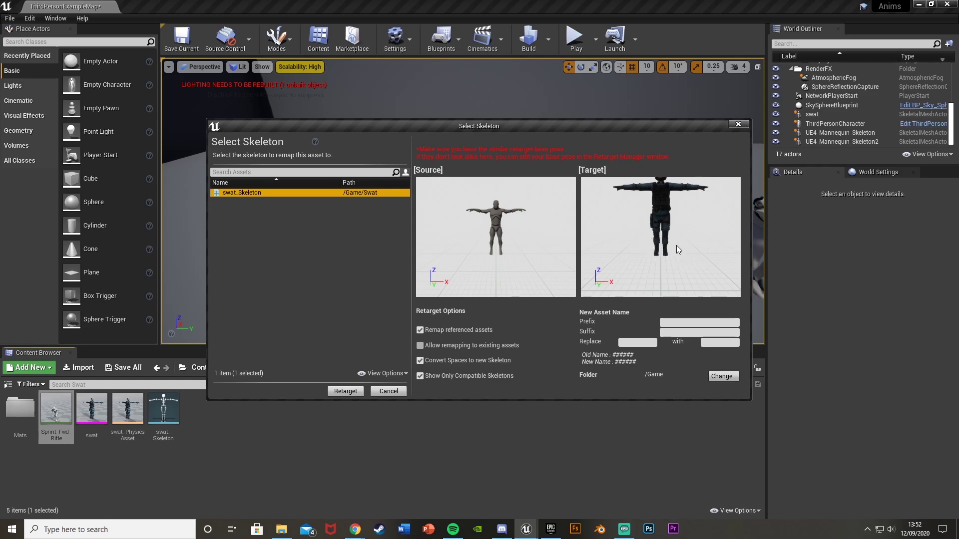
Set the output folder to /Game/Swat and retarget the duplicated animation
click(722, 376)
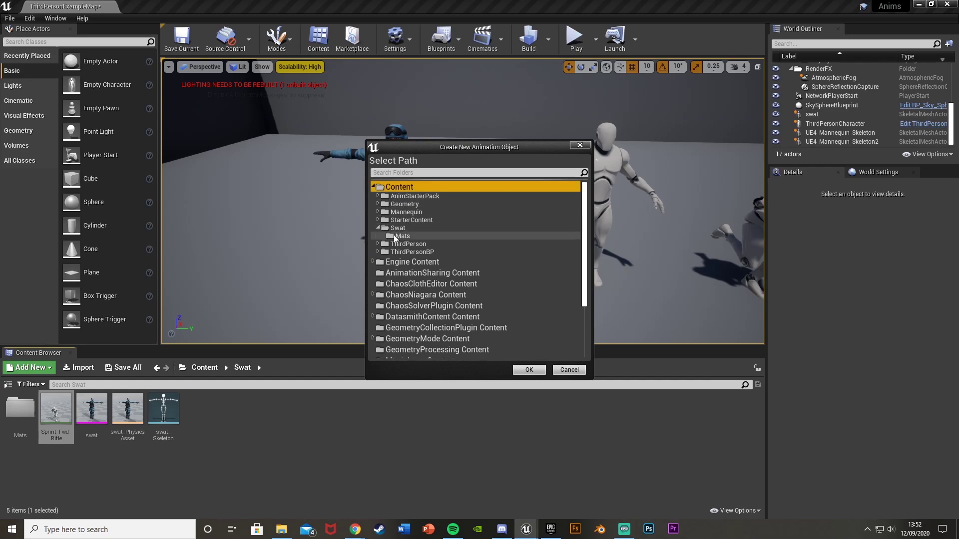
double_click(397, 228)
click(528, 370)
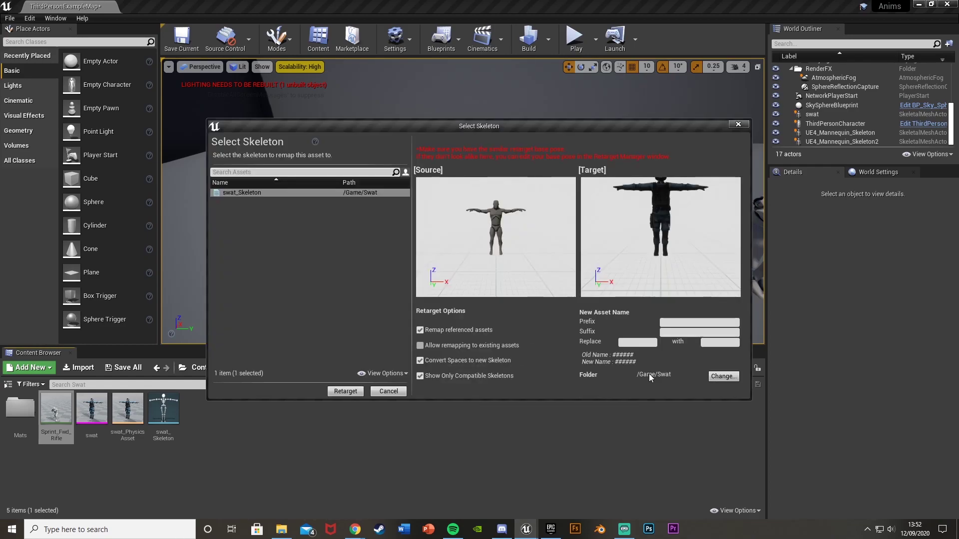
click(345, 392)
Open the retargeted sprint animation and examine the running swat character from several angles
double_click(96, 410)
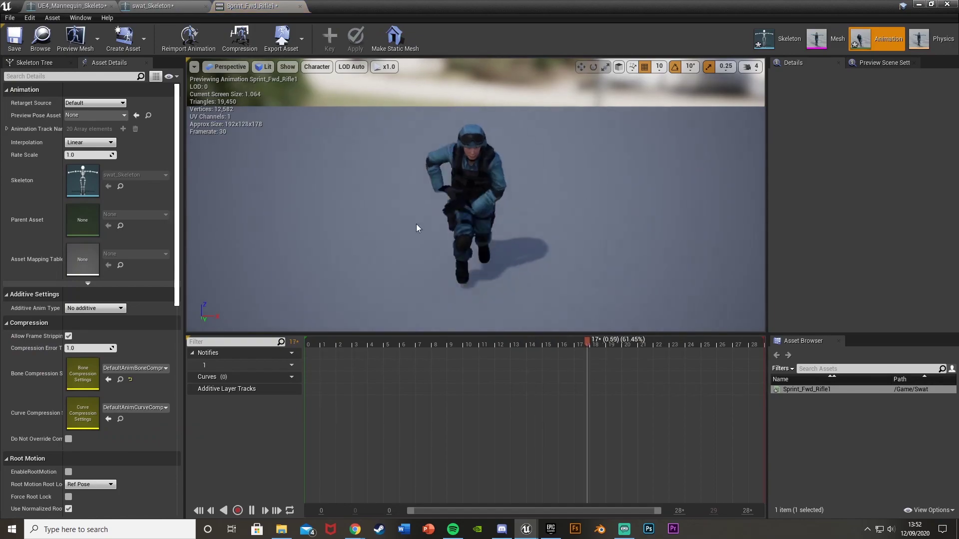
right_drag(618, 163, 565, 167)
key(d)
key(a)
key(d)
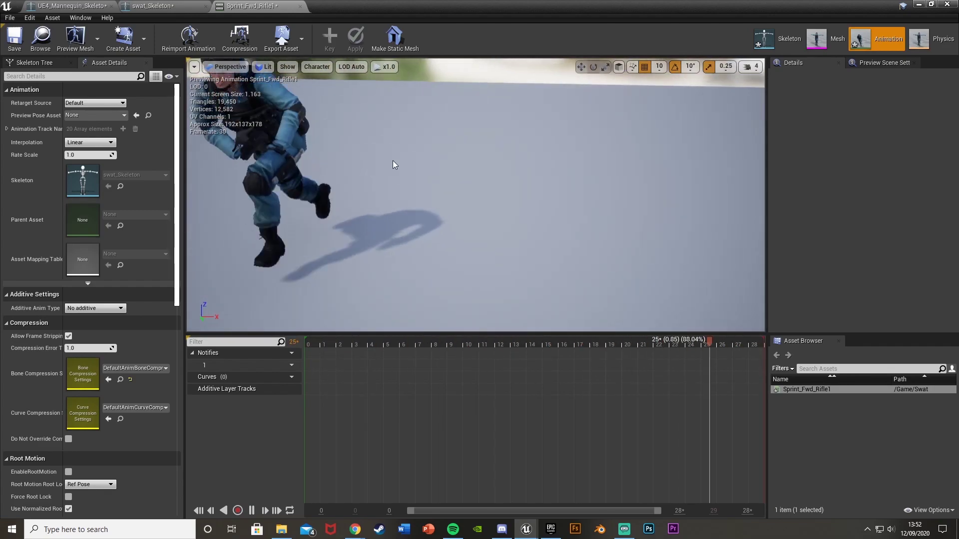
right_drag(298, 170, 288, 161)
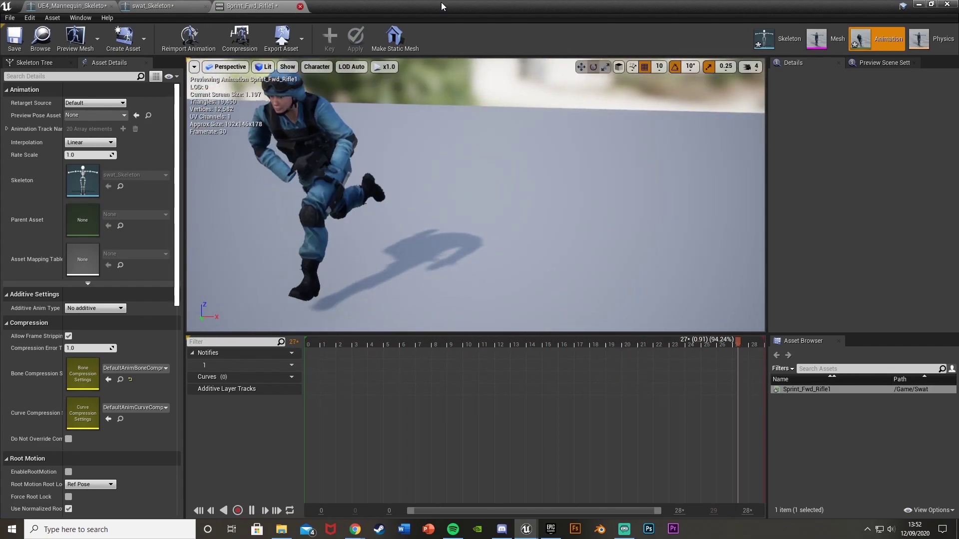
Open the original Sprint_Fwd_Rifle animation and compare its motion with the retargeted swat version, checking the hands up close
click(918, 4)
double_click(56, 409)
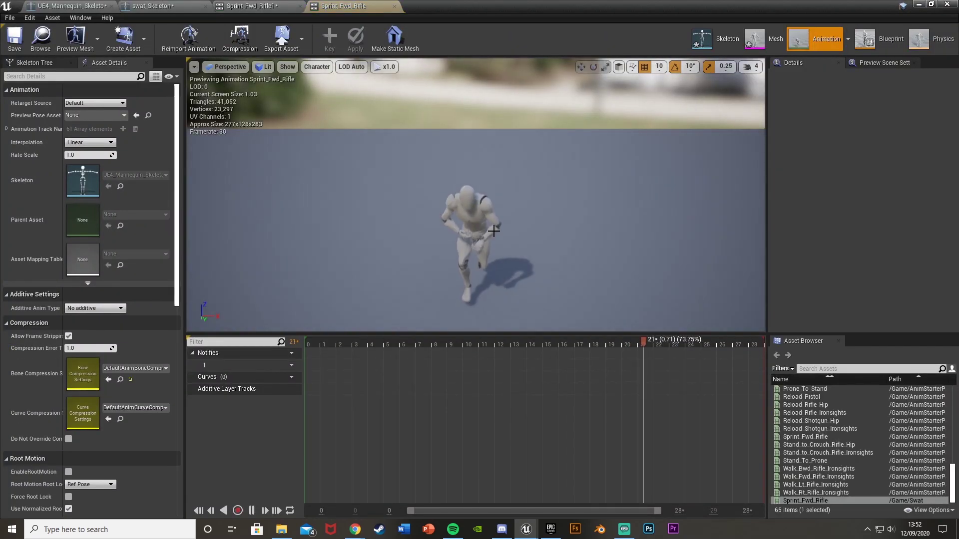
click(285, 5)
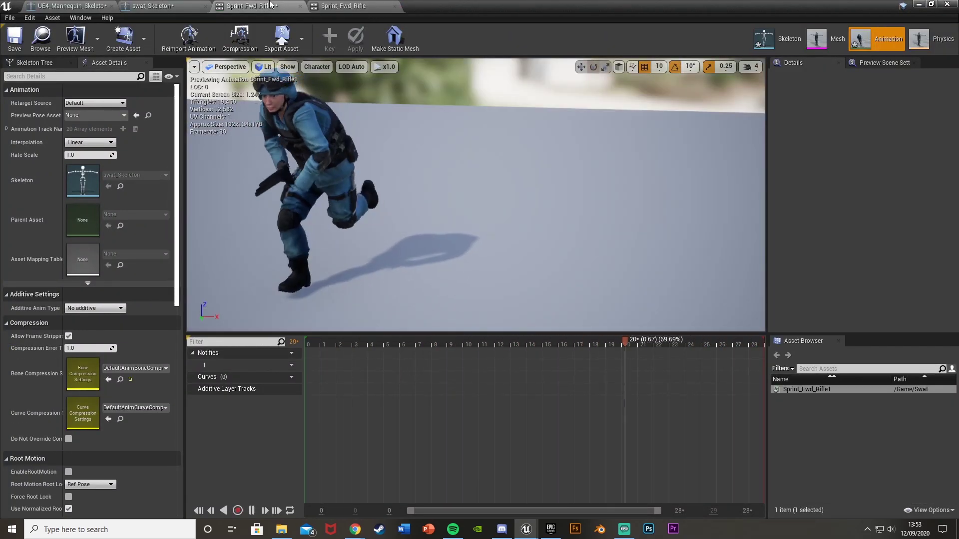
click(165, 6)
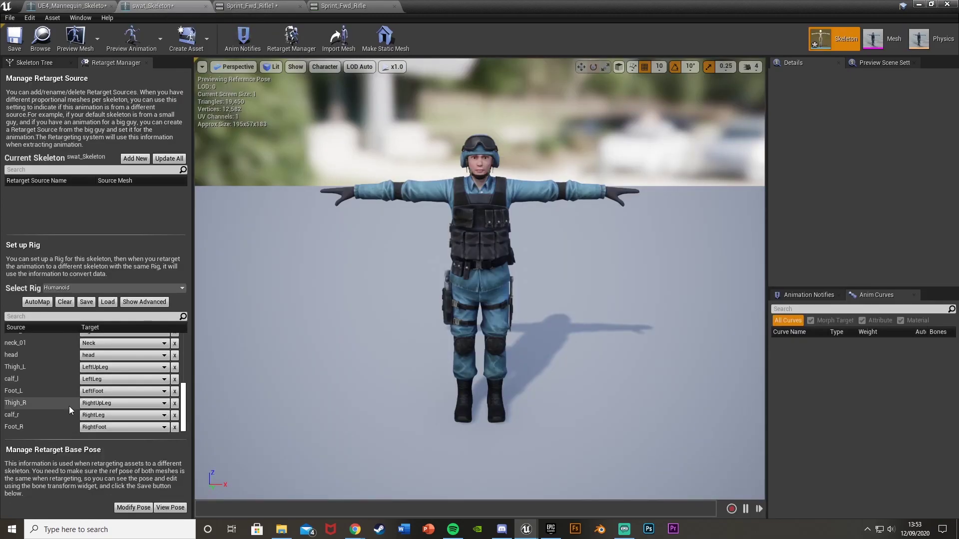
click(350, 5)
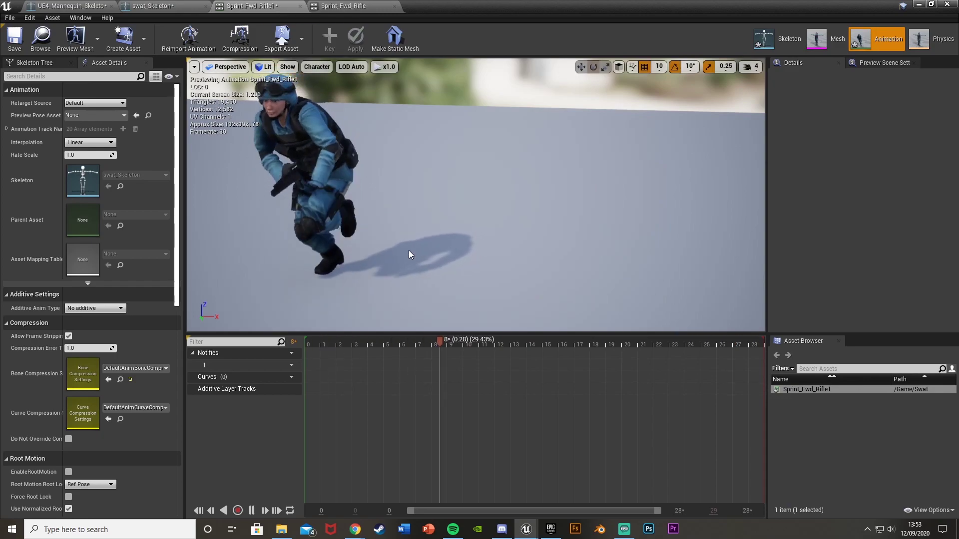
right_drag(409, 255, 424, 210)
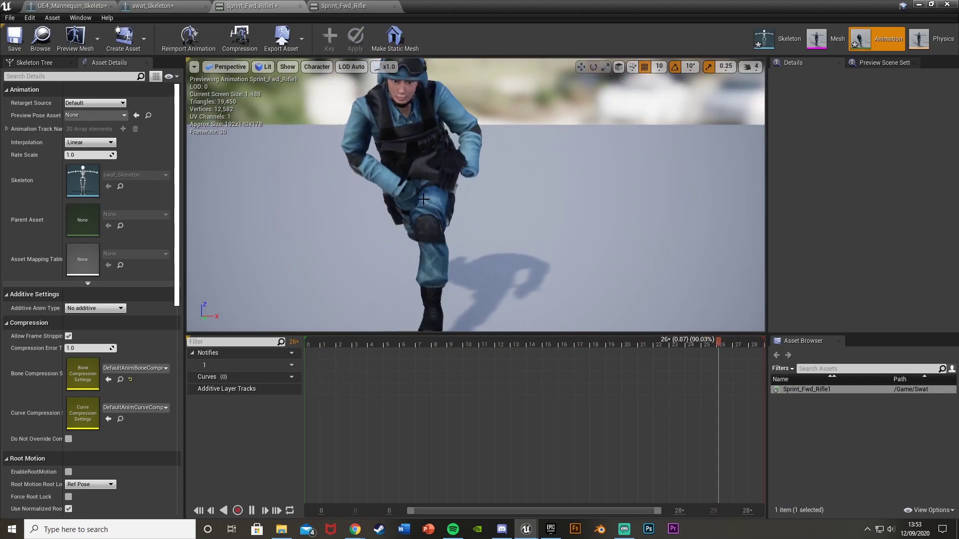
Show the advanced rig mappings on swat_Skeleton and UE4_Mannequin_Skeleton, and compare their finger bone assignments
click(189, 5)
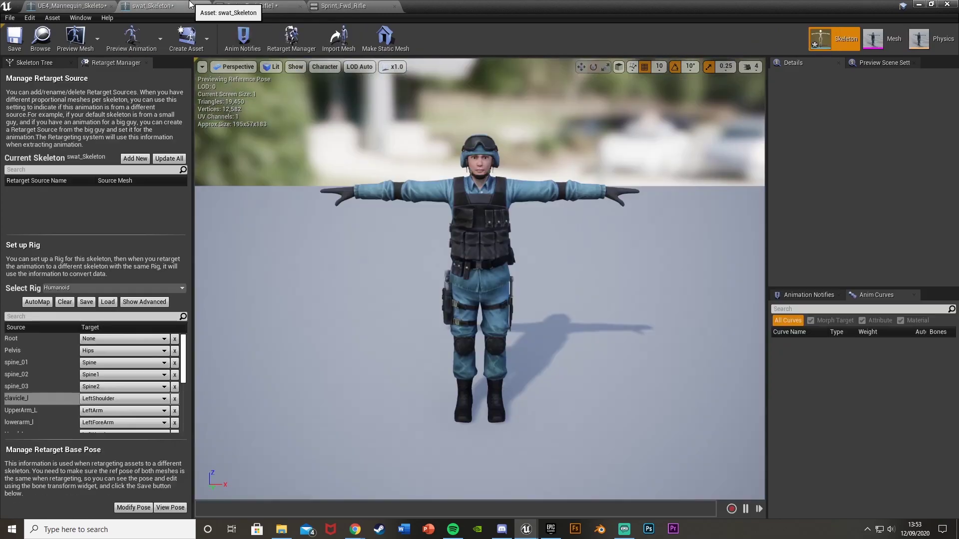
click(135, 303)
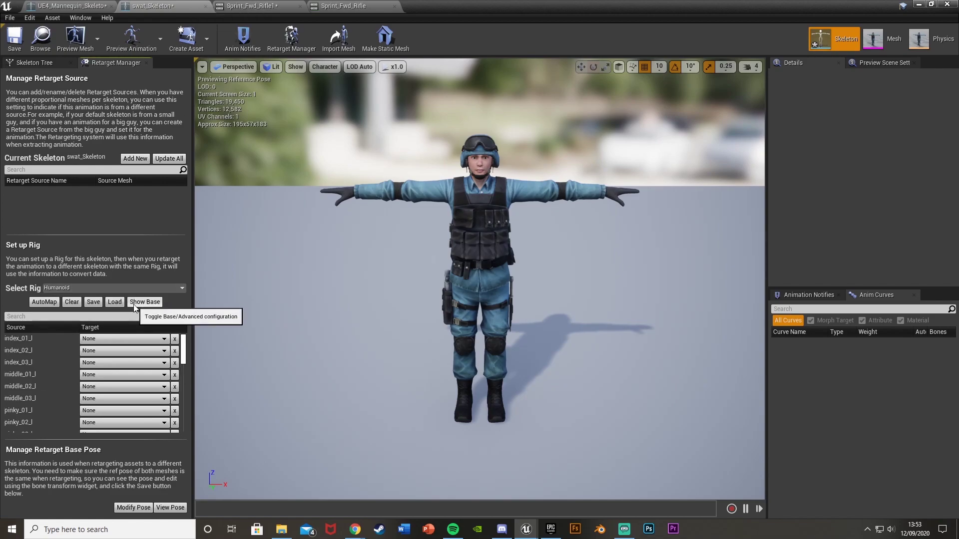
scroll(128, 375, down, 16)
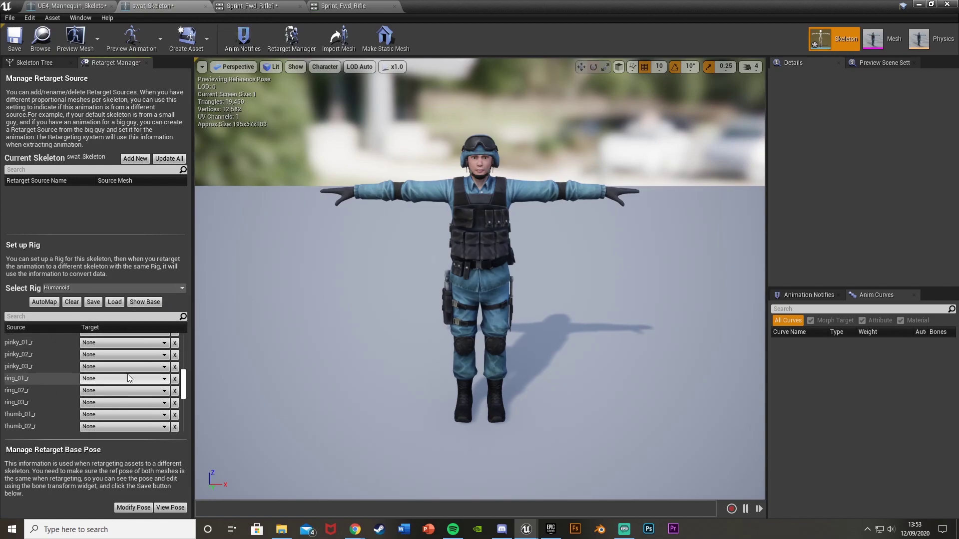
scroll(128, 376, up, 16)
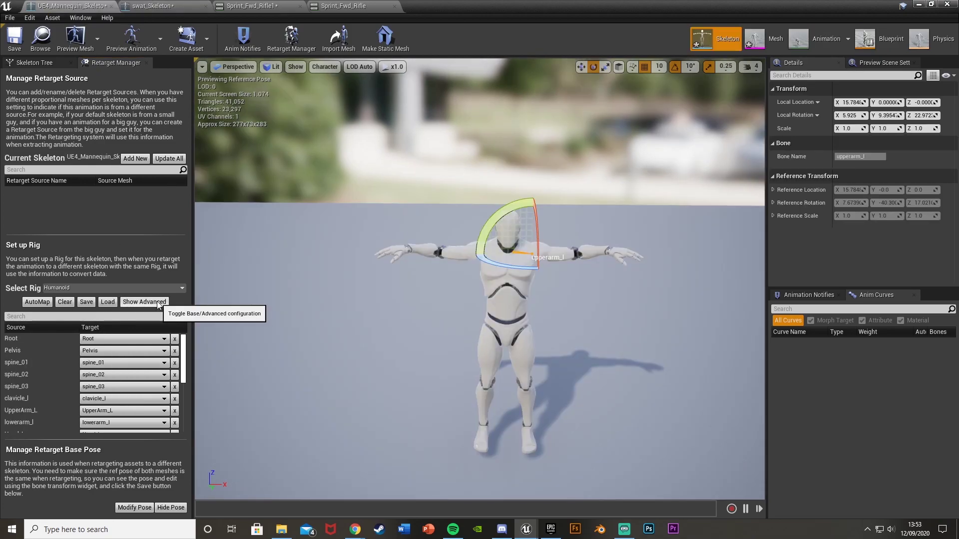
click(145, 303)
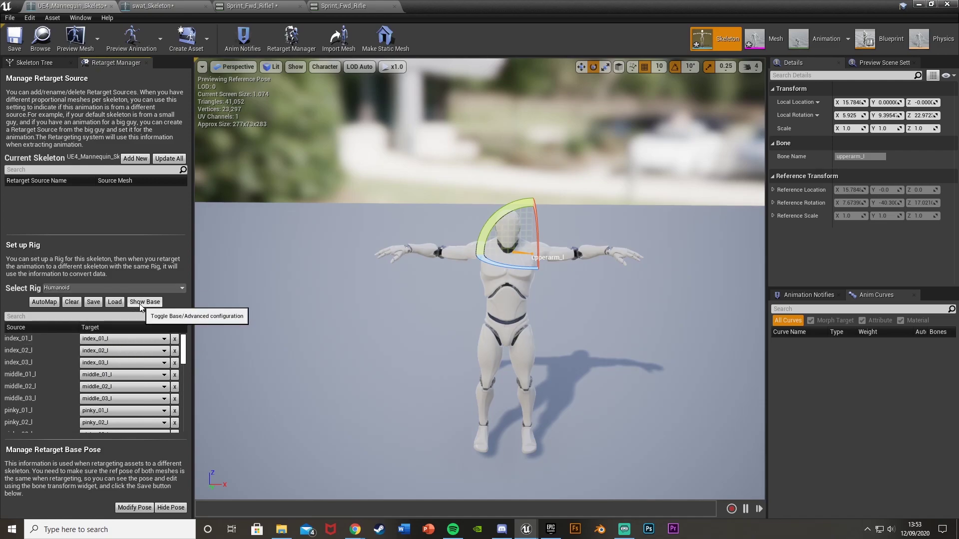
click(152, 5)
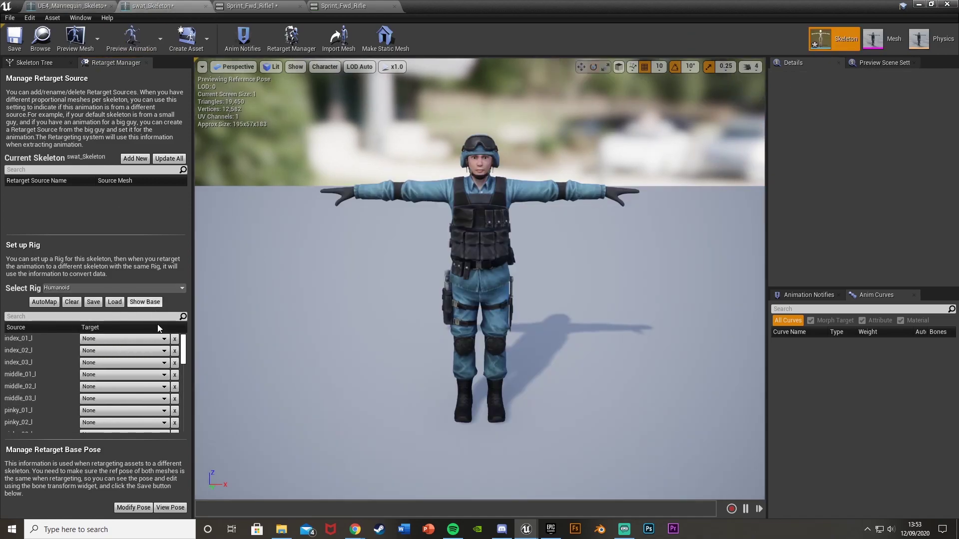
On swat_Skeleton, map index_01_l to LeftHandIndex1, index_02_l to LeftHandIndex2 and index_03_l to LeftHandIndex3
click(111, 340)
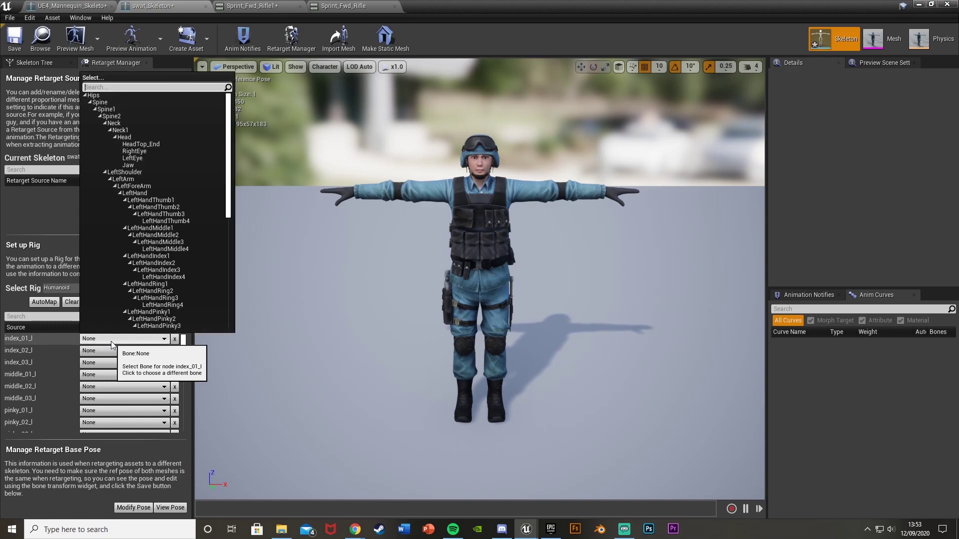
click(167, 255)
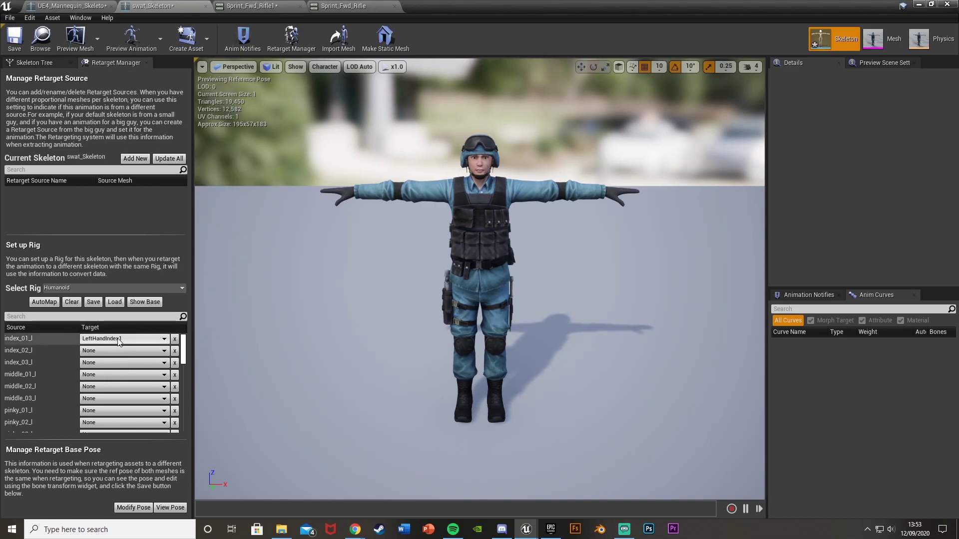
click(93, 350)
scroll(148, 326, down, 5)
scroll(148, 325, up, 4)
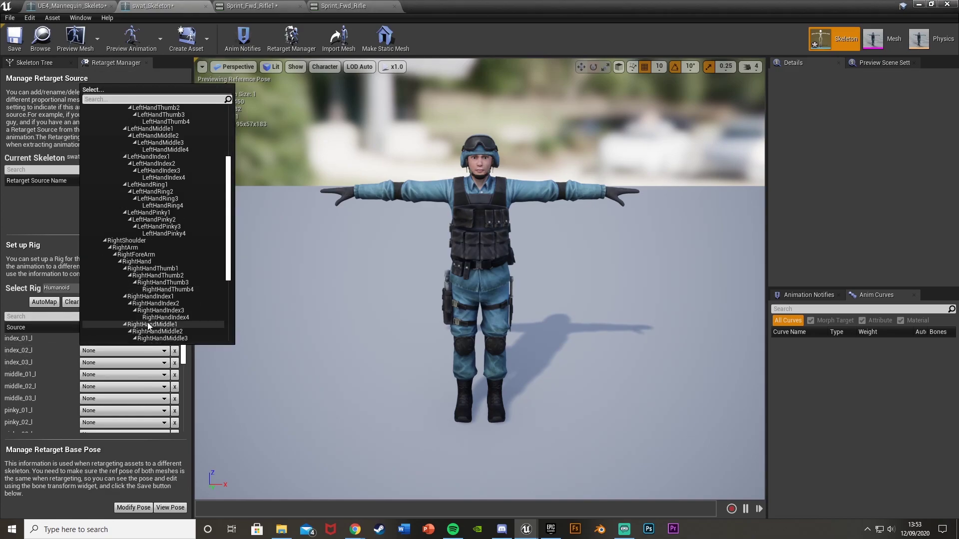
click(182, 244)
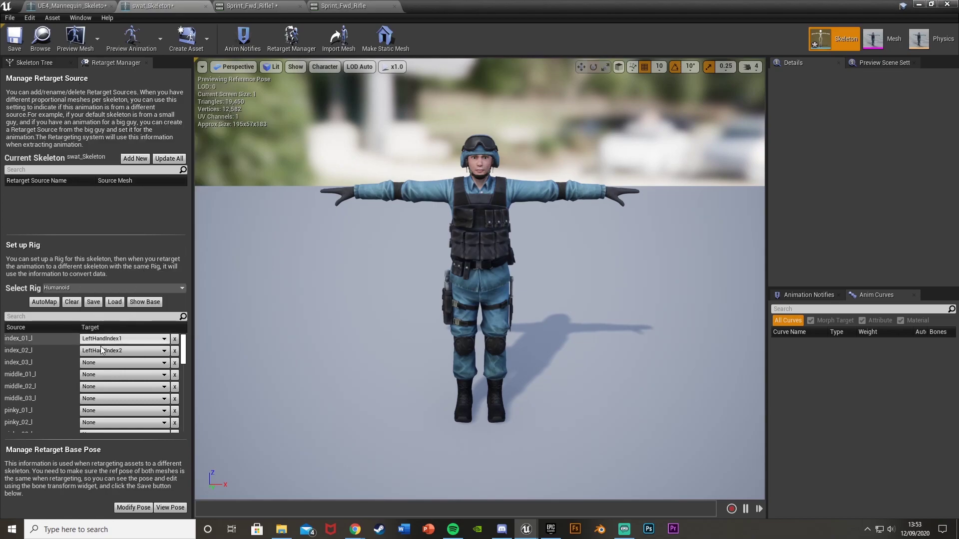
click(123, 363)
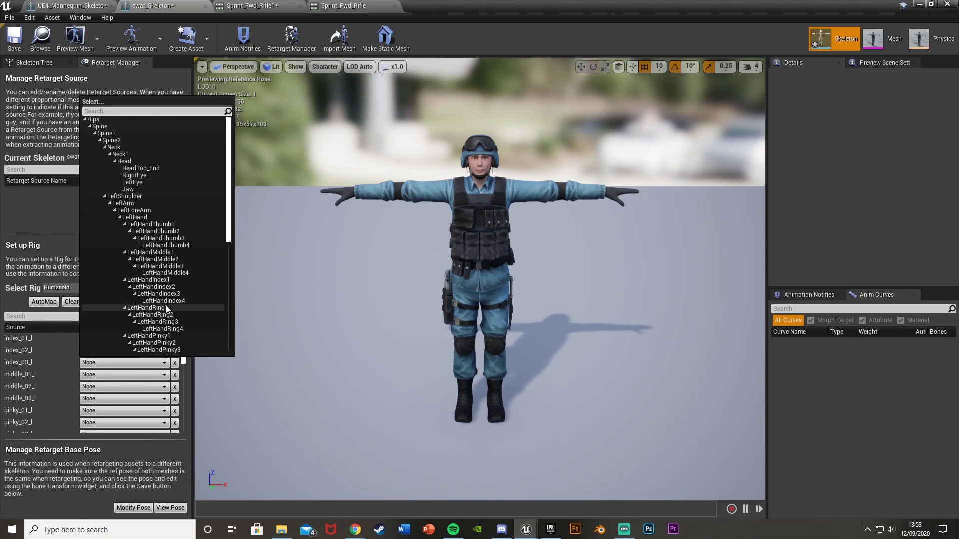
click(163, 295)
Map the swat rig's left middle finger nodes, assigning LeftHandMiddle2 to middle_02_l and LeftHandMiddle3 to middle_03_l
click(107, 374)
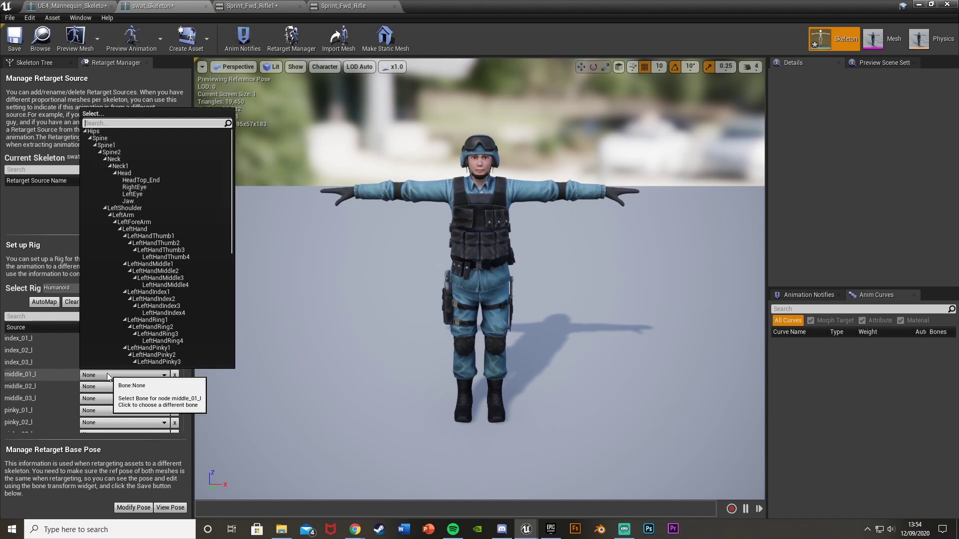
click(173, 247)
click(120, 387)
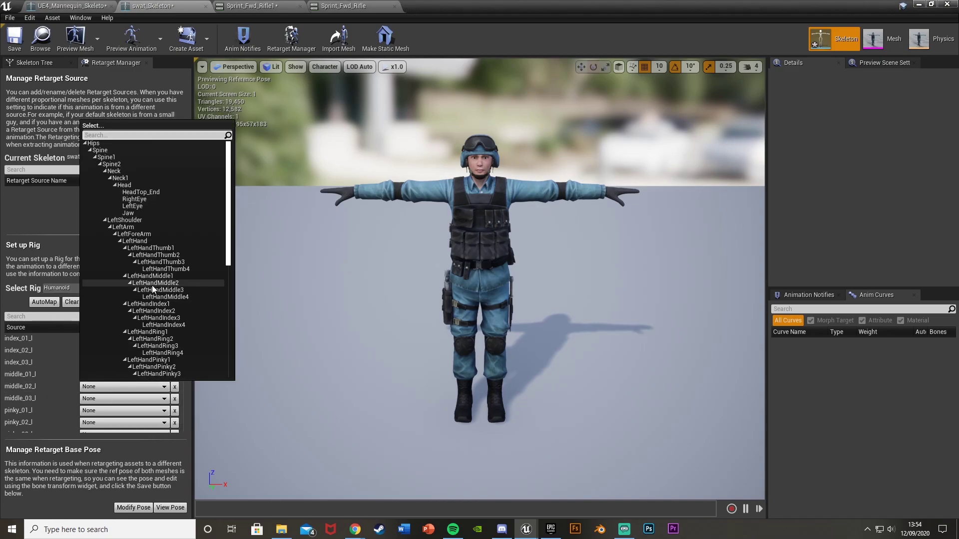
click(168, 255)
click(119, 387)
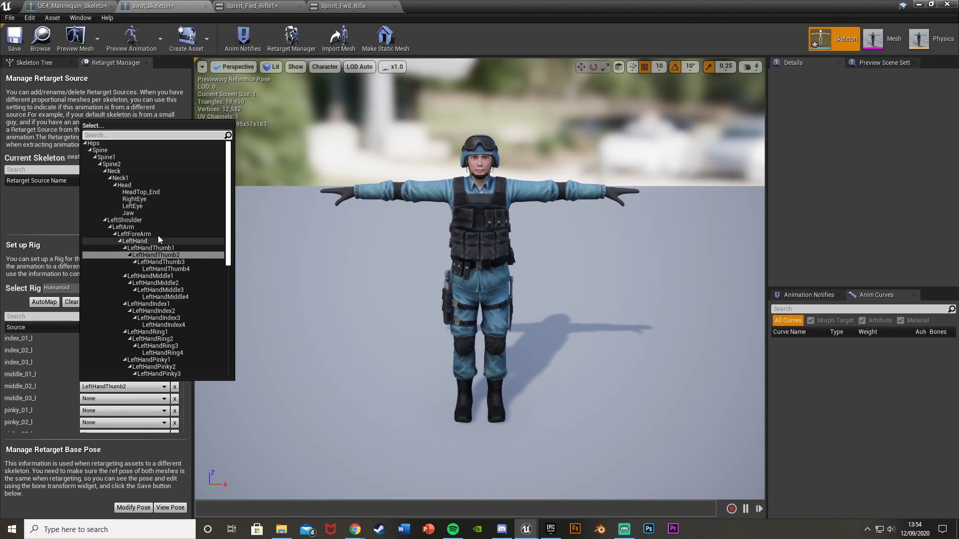
click(162, 283)
click(94, 399)
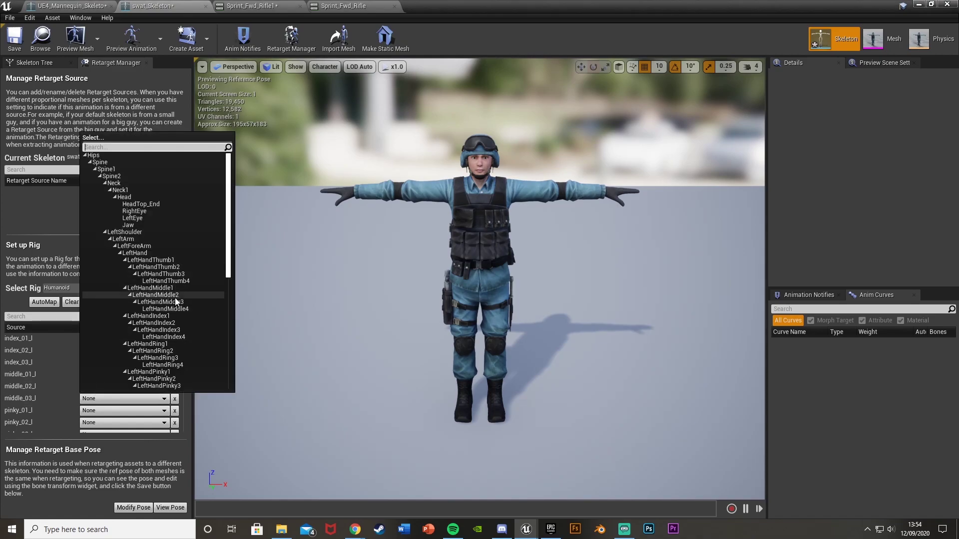
click(175, 299)
On swat_Skeleton, map pinky_01_l to LeftHandPinky1, pinky_02_l to LeftHandPinky2 and pinky_03_l to LeftHandPinky3
click(101, 410)
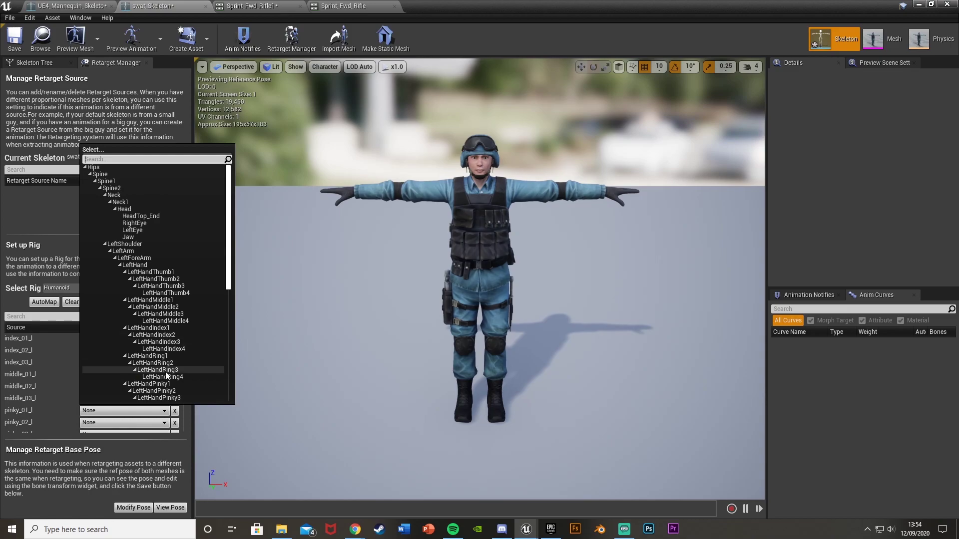
scroll(154, 275, down, 5)
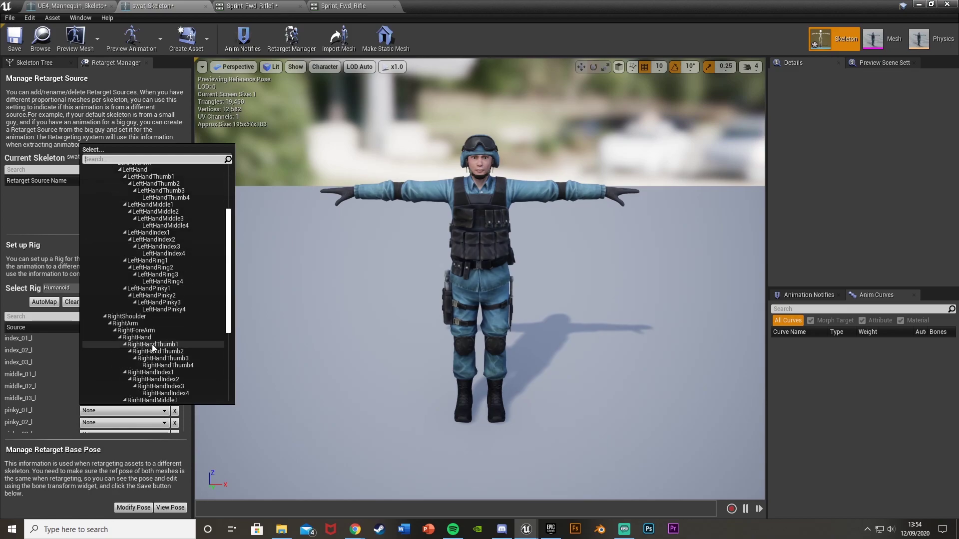
click(152, 344)
scroll(127, 403, down, 2)
click(122, 387)
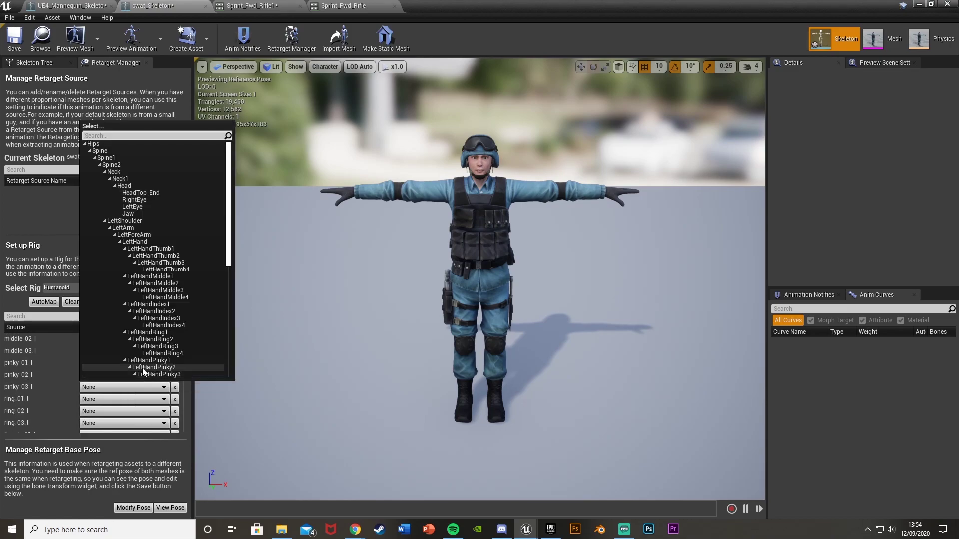
click(150, 374)
Map the swat rig's left ring finger nodes ring_01_l, ring_02_l and ring_03_l to LeftHandRing1, LeftHandRing2 and LeftHandRing3
click(120, 399)
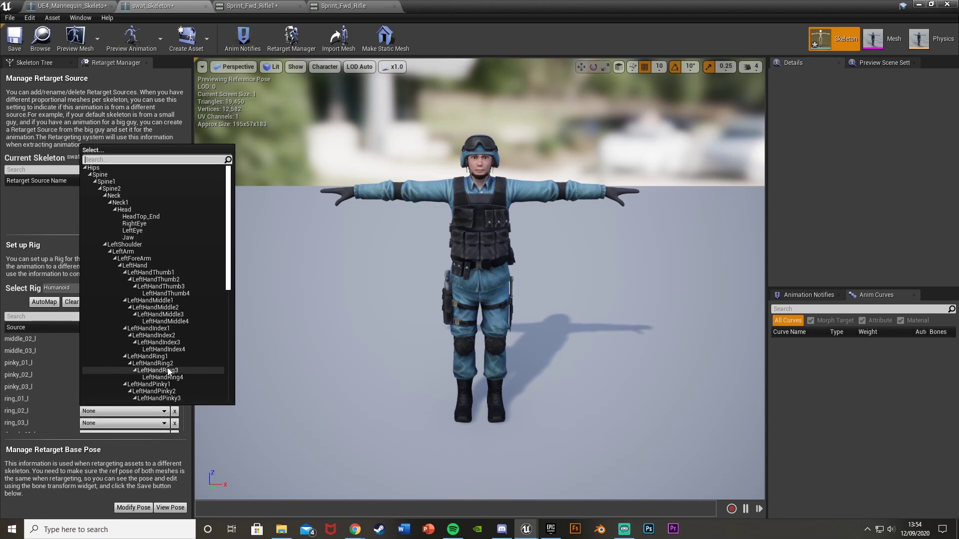
click(152, 364)
click(120, 423)
click(157, 383)
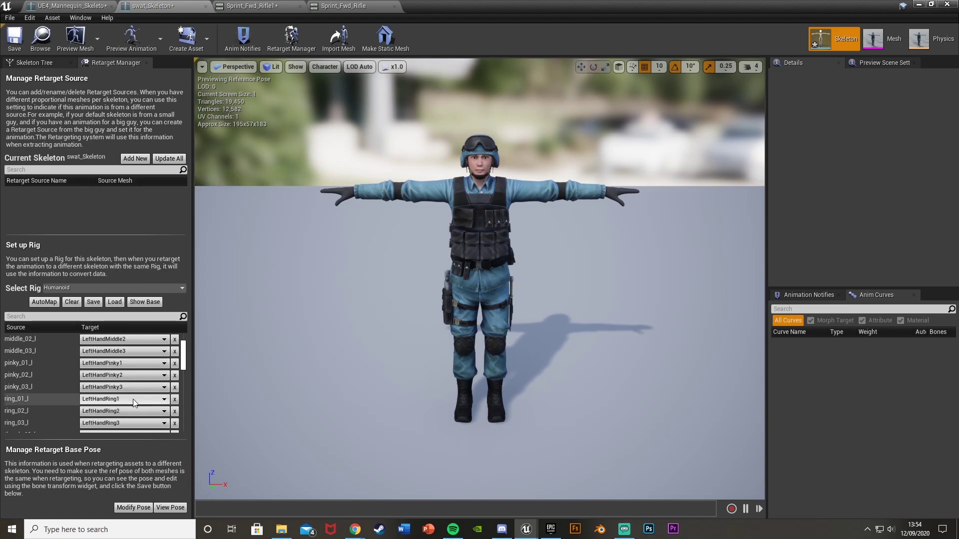
Assign LeftHandThumb1, LeftHandThumb2 and LeftHandThumb3 to the swat rig's thumb_01_l, thumb_02_l and thumb_03_l nodes
scroll(133, 400, down, 2)
click(121, 403)
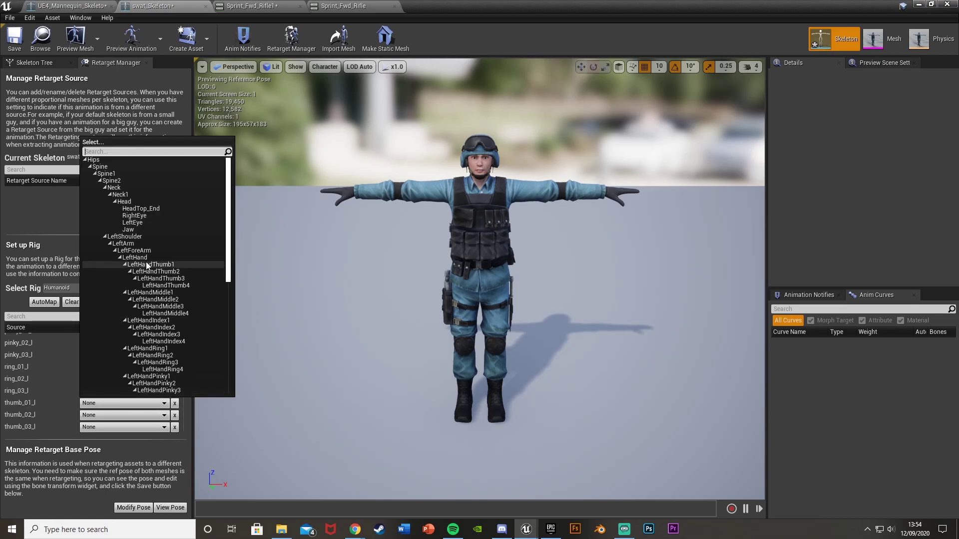
click(150, 264)
click(120, 415)
click(155, 283)
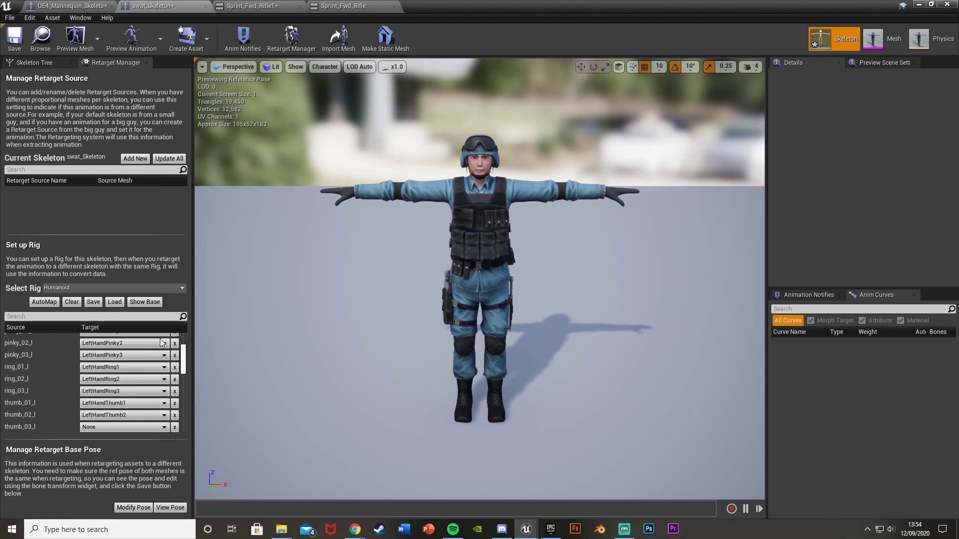
click(112, 427)
click(152, 305)
Map the right index finger nodes index_01_r, index_02_r and index_03_r to RightHandIndex1, RightHandIndex2 and RightHandIndex3
scroll(109, 397, down, 2)
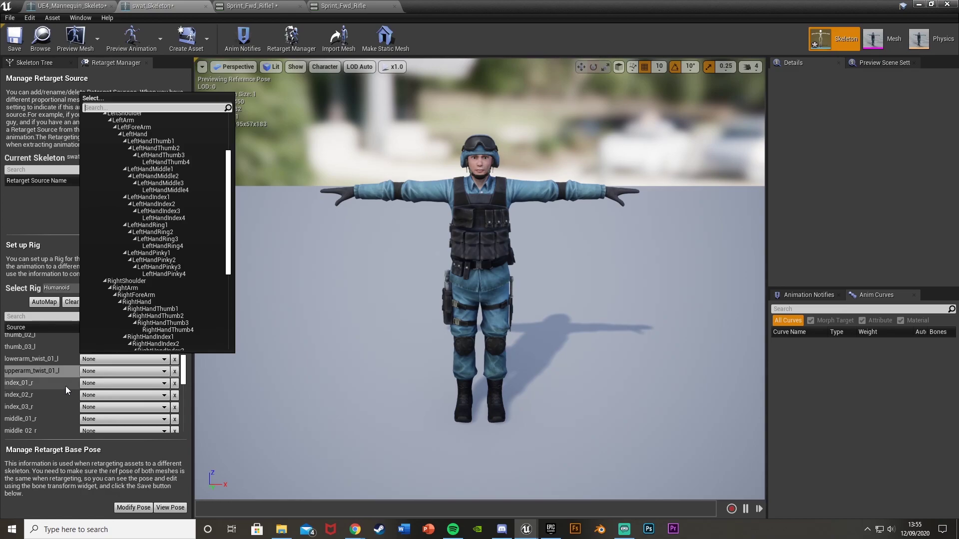
click(65, 386)
scroll(99, 384, down, 1)
click(95, 371)
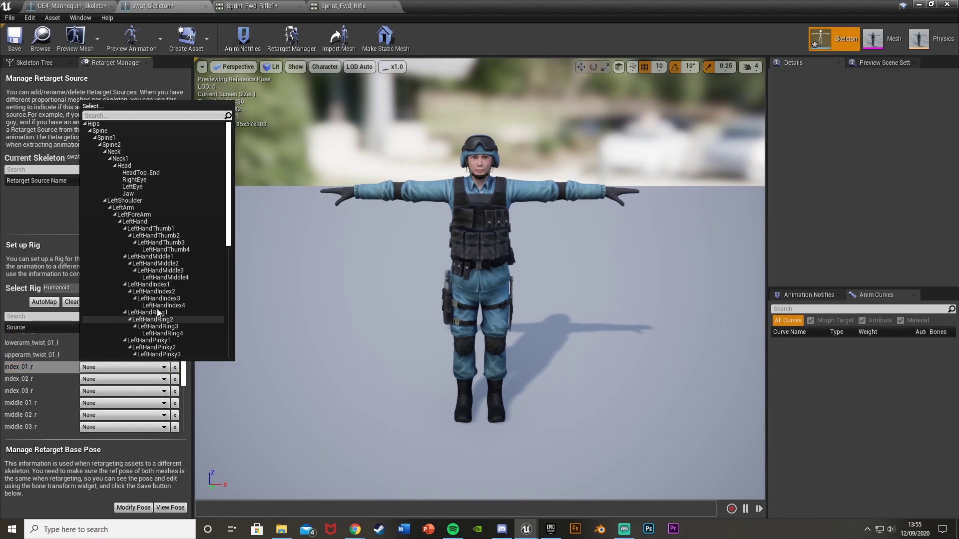
scroll(161, 264, down, 7)
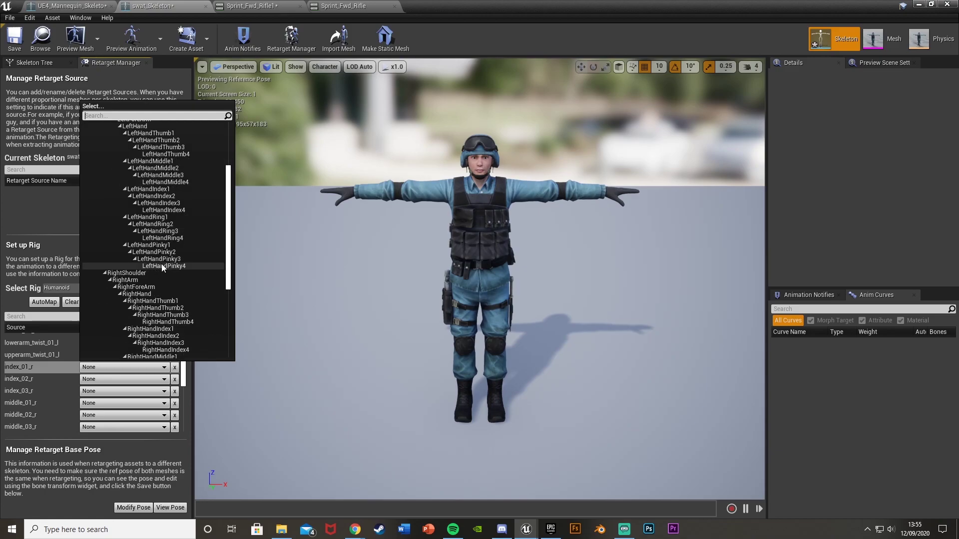
click(161, 265)
click(125, 379)
scroll(158, 347, down, 7)
click(157, 284)
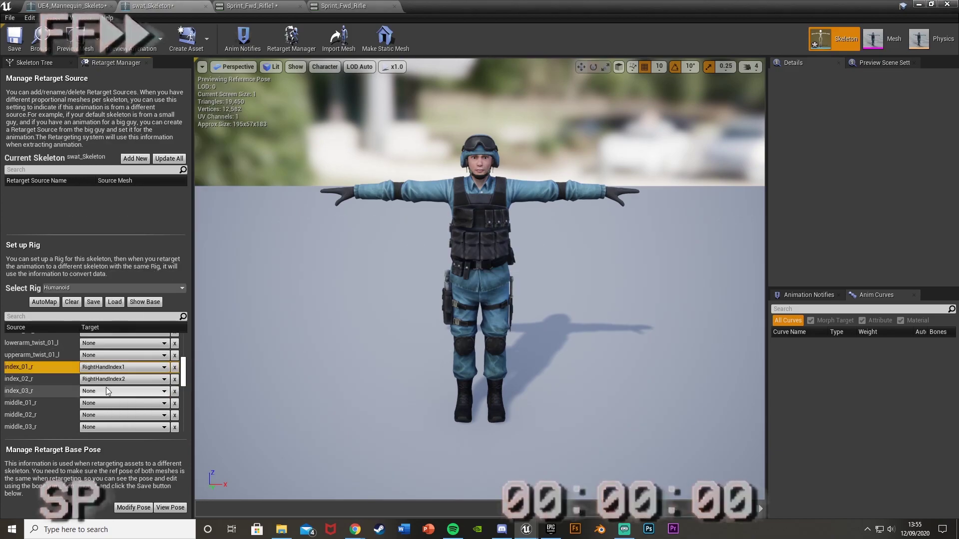
click(107, 391)
scroll(184, 322, down, 7)
click(160, 294)
Map middle_01_r to RightHandMiddle1, middle_02_r to RightHandMiddle2 and middle_03_r to RightHandMiddle3 in the swat rig
click(130, 403)
scroll(145, 345, down, 5)
click(152, 345)
click(110, 415)
click(159, 364)
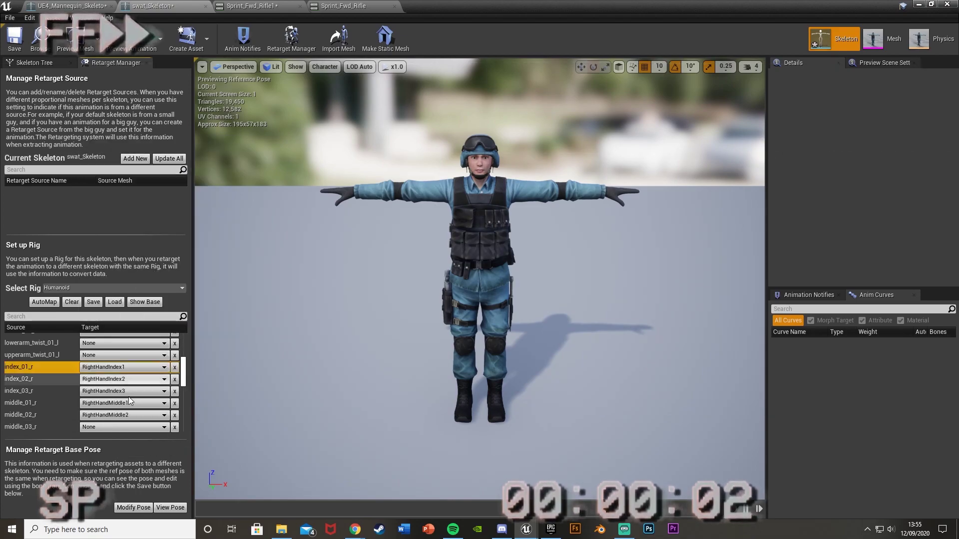
click(115, 427)
click(177, 382)
Map the right pinky nodes pinky_01_r, pinky_02_r and pinky_03_r to RightHandPinky1, RightHandPinky2 and RightHandPinky3
scroll(150, 387, down, 2)
click(130, 391)
click(159, 294)
click(125, 403)
click(158, 313)
click(120, 415)
click(160, 331)
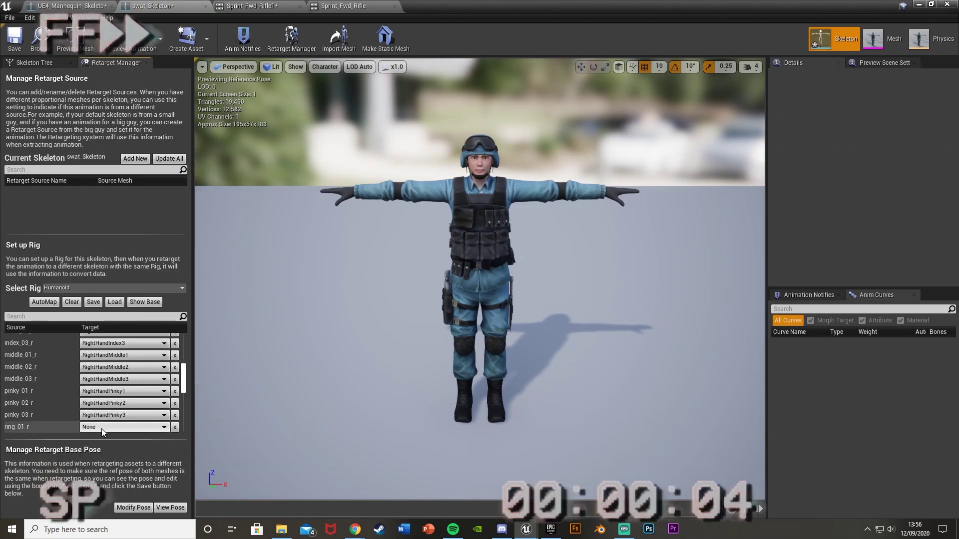
Assign RightHandRing1, RightHandRing2 and RightHandRing3 to the swat rig's ring_01_r, ring_02_r and ring_03_r nodes
click(102, 428)
click(157, 301)
click(127, 375)
scroll(181, 322, down, 11)
click(176, 321)
click(127, 387)
scroll(169, 339, down, 15)
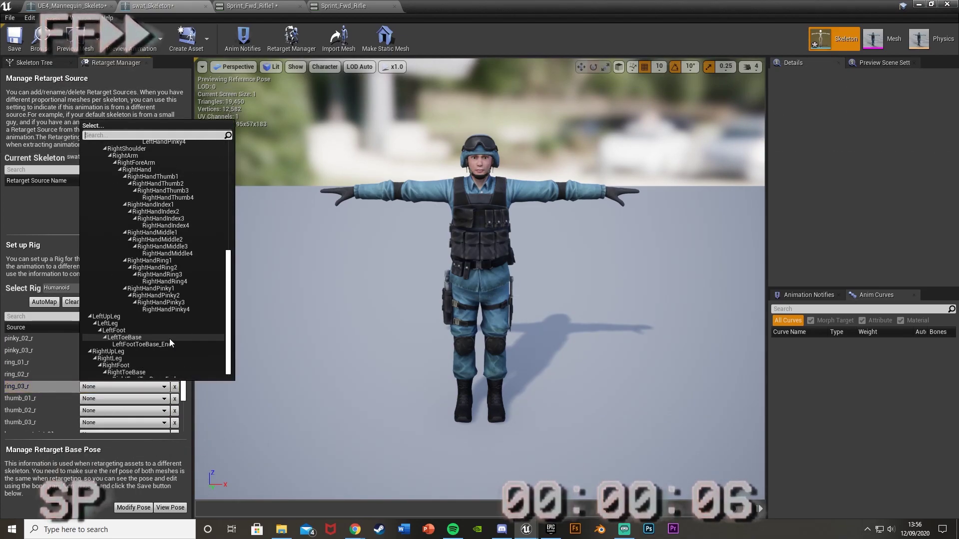
click(161, 276)
Map the right thumb nodes thumb_01_r, thumb_02_r and thumb_03_r to RightHandThumb1, RightHandThumb2 and RightHandThumb3
click(95, 399)
scroll(176, 287, down, 14)
click(162, 204)
click(120, 411)
click(176, 239)
click(120, 422)
click(167, 250)
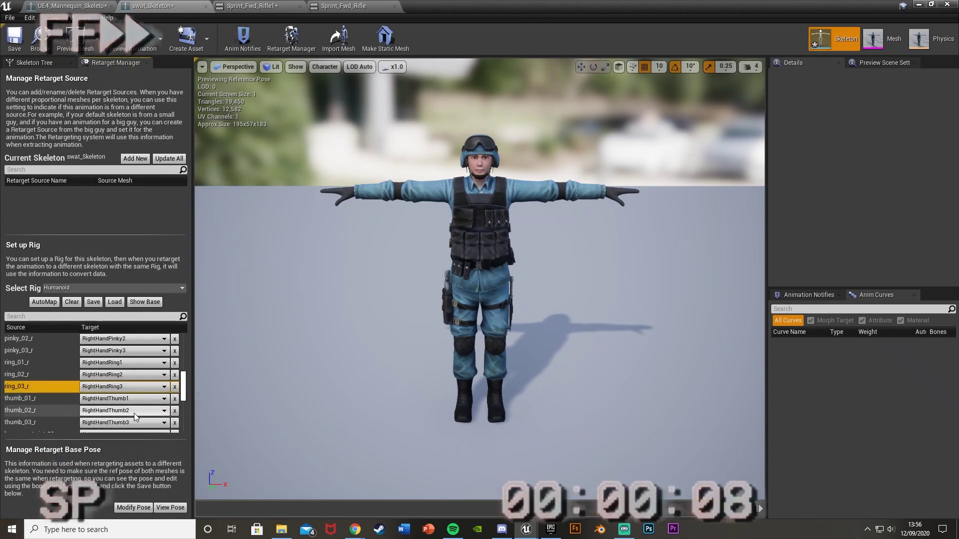
Examine the remaining twist, ball and IK nodes at the end of the swat rig's advanced mapping list
scroll(132, 416, down, 4)
click(97, 407)
click(100, 406)
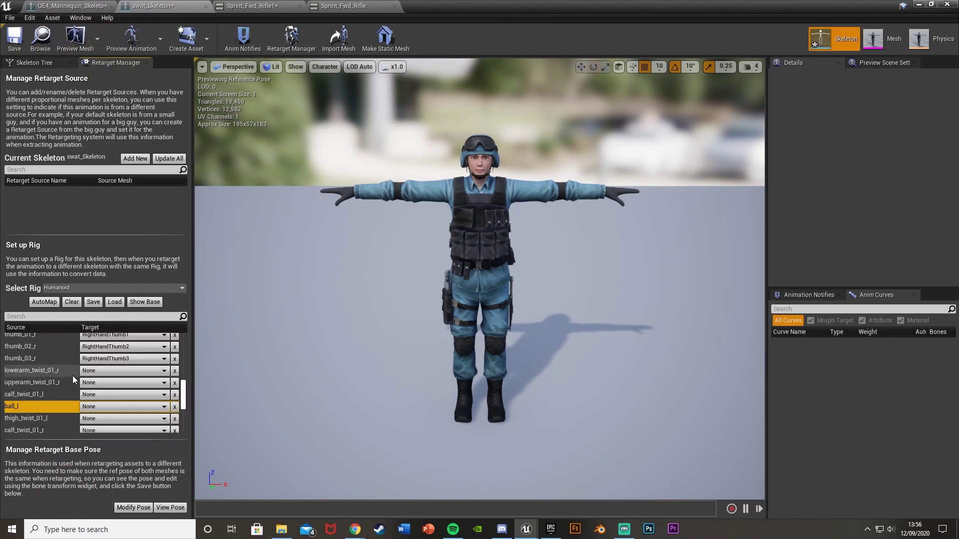
scroll(73, 375, down, 2)
scroll(73, 397, up, 5)
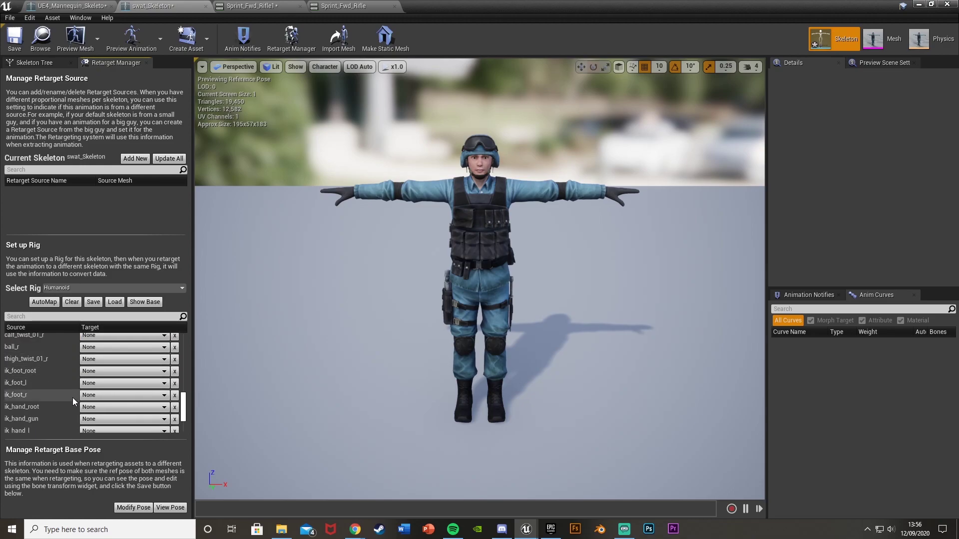
Save swat_Skeleton and preview the existing Sprint_Fwd_Rifle1 animation on it
click(15, 39)
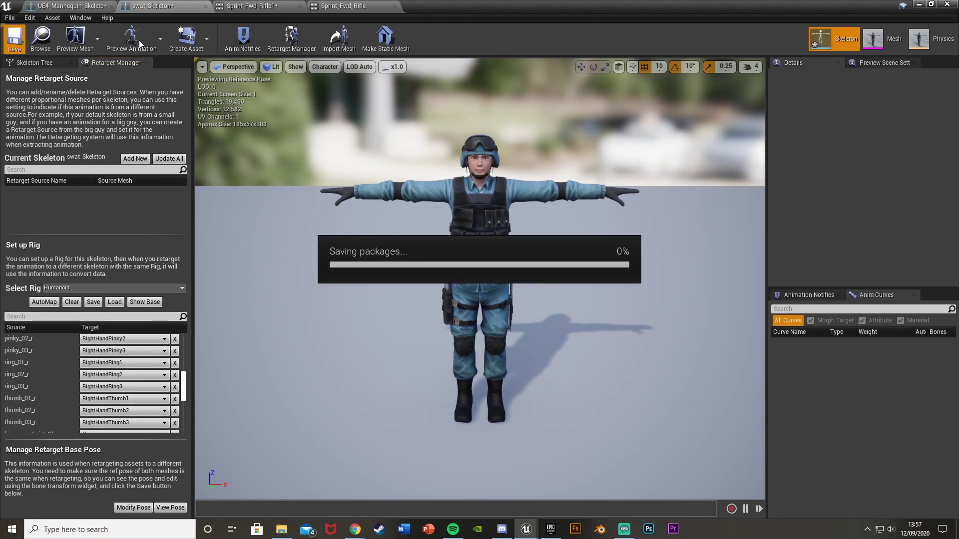
click(139, 40)
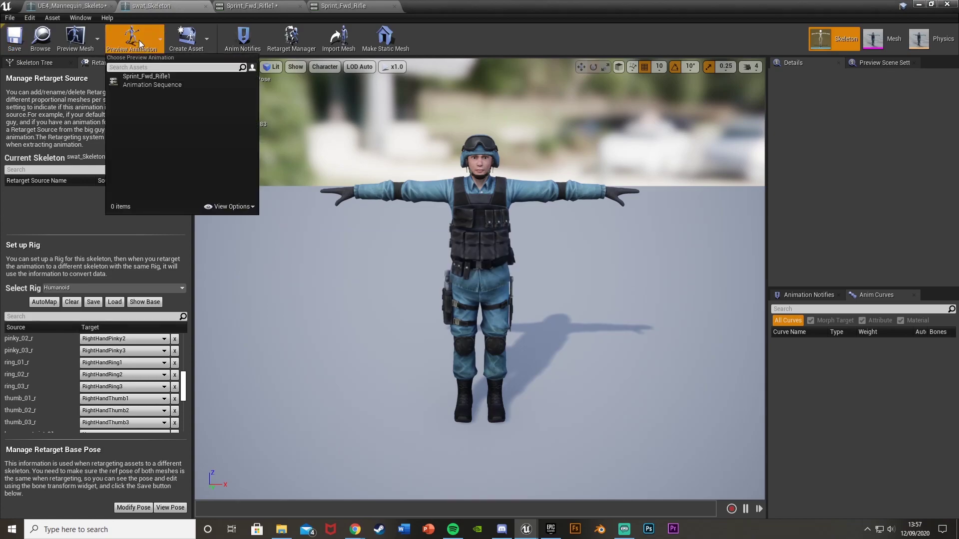
click(138, 81)
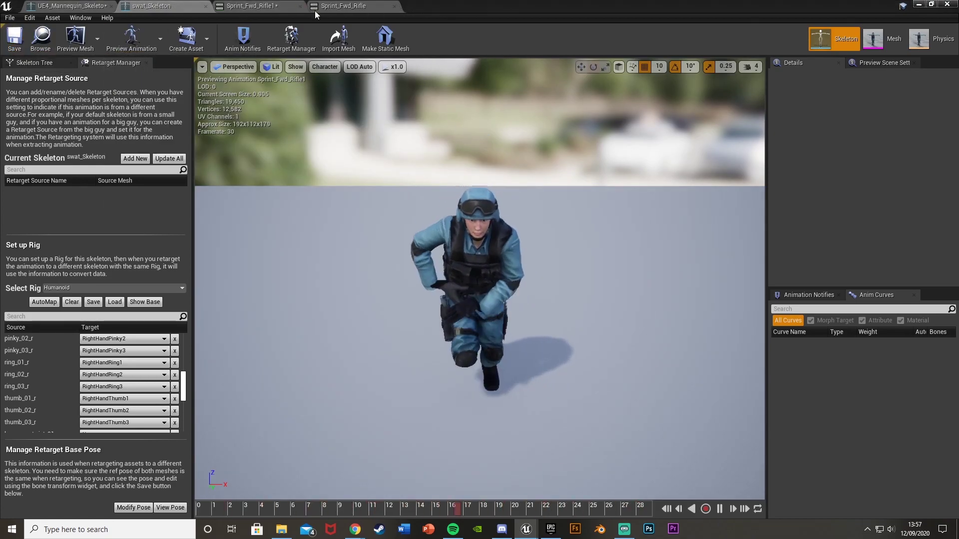
Return to the level editor and force delete the old retargeted Sprint_Fwd_Rifle1 animation from the Swat folder
click(919, 4)
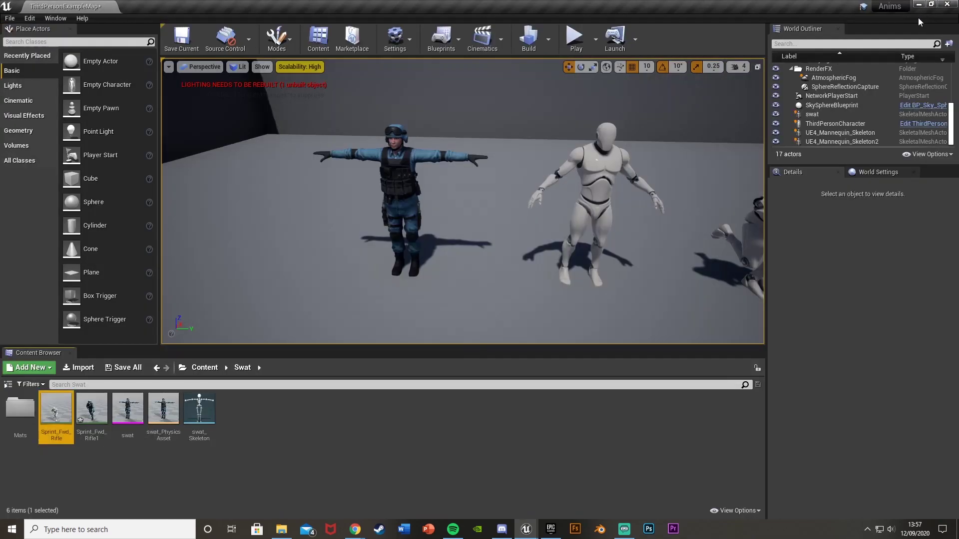
click(96, 417)
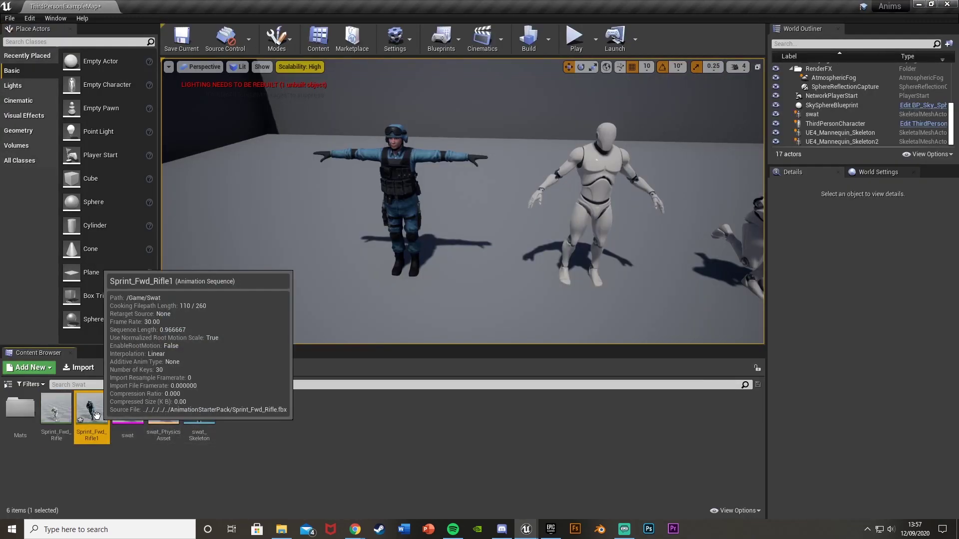
key(Delete)
click(403, 428)
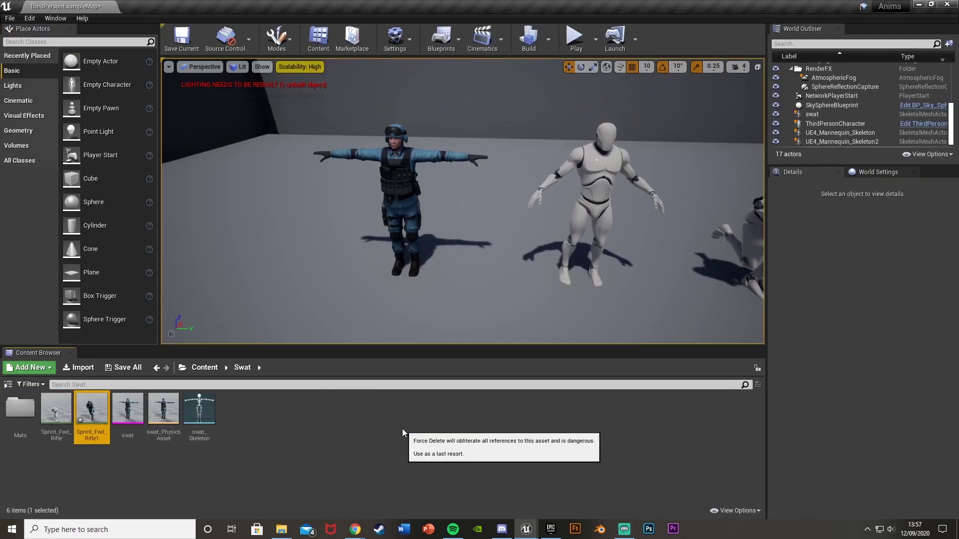
Duplicate Sprint_Fwd_Rifle and retarget the copy to swat_Skeleton, with Content/Swat as the destination folder
right_click(56, 416)
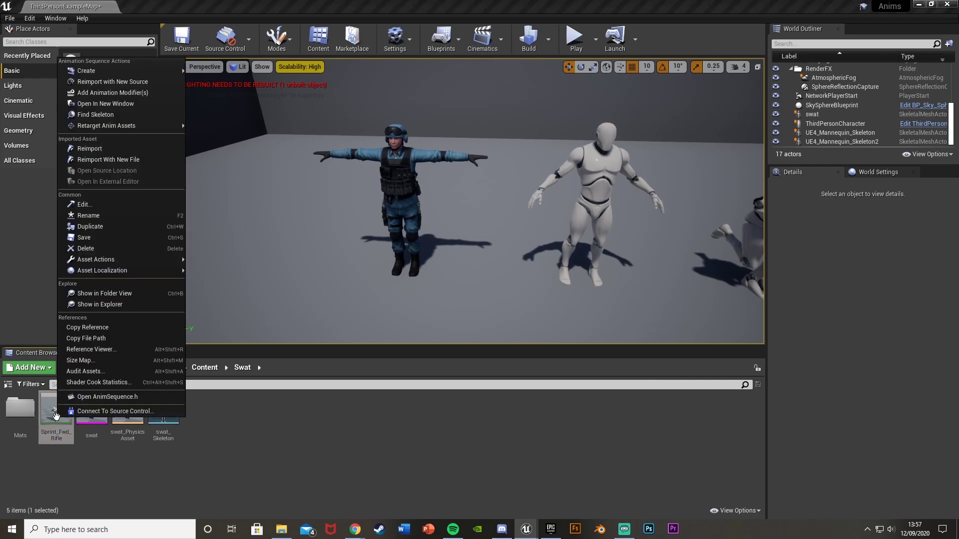
mouse_move(128, 124)
click(192, 128)
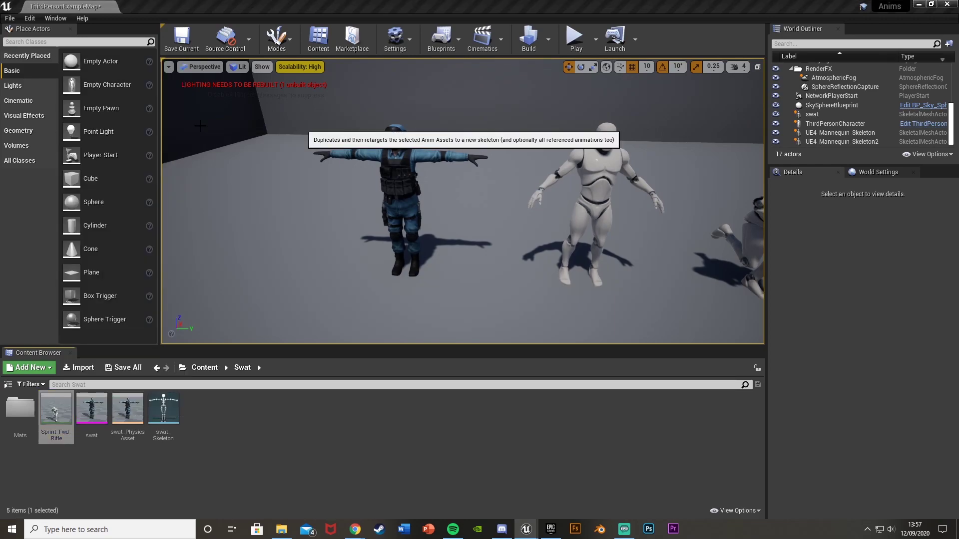
click(313, 193)
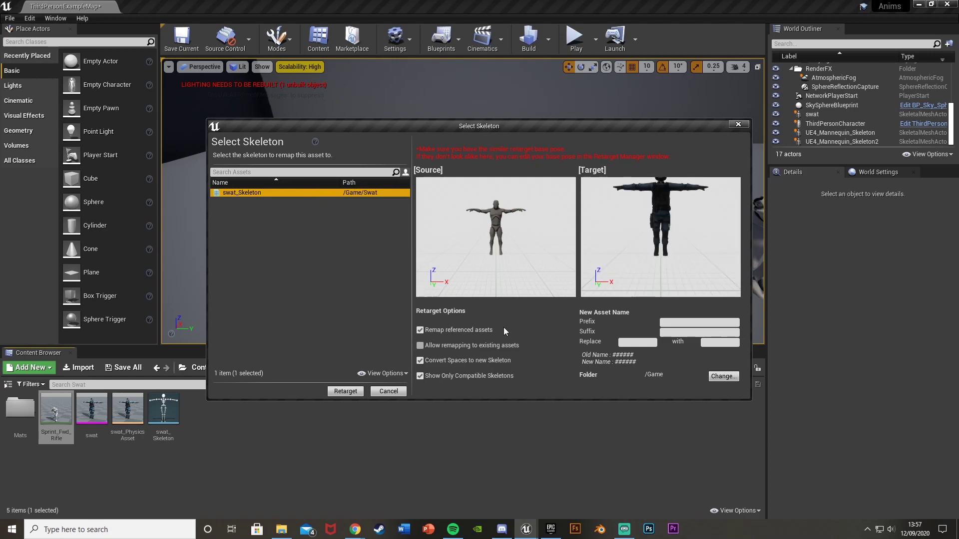
click(722, 376)
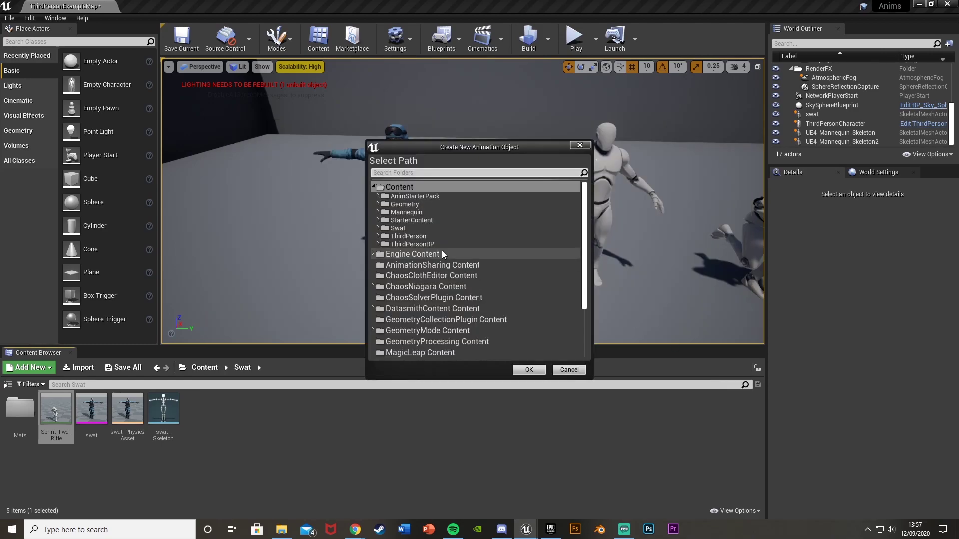
click(405, 227)
click(522, 371)
click(362, 390)
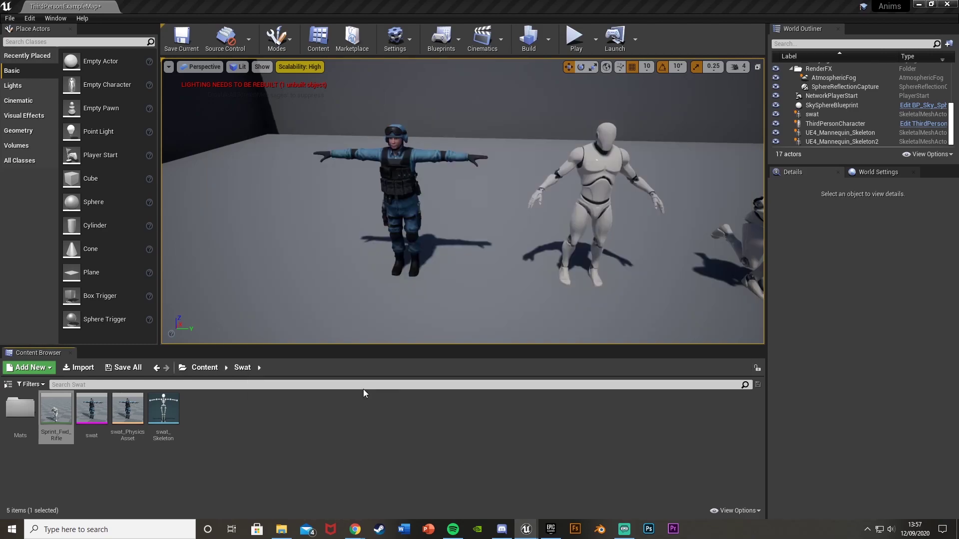
Open the newly retargeted Sprint_Fwd_Rifle1 animation and inspect the swat character's body and hand motion from several angles
double_click(97, 414)
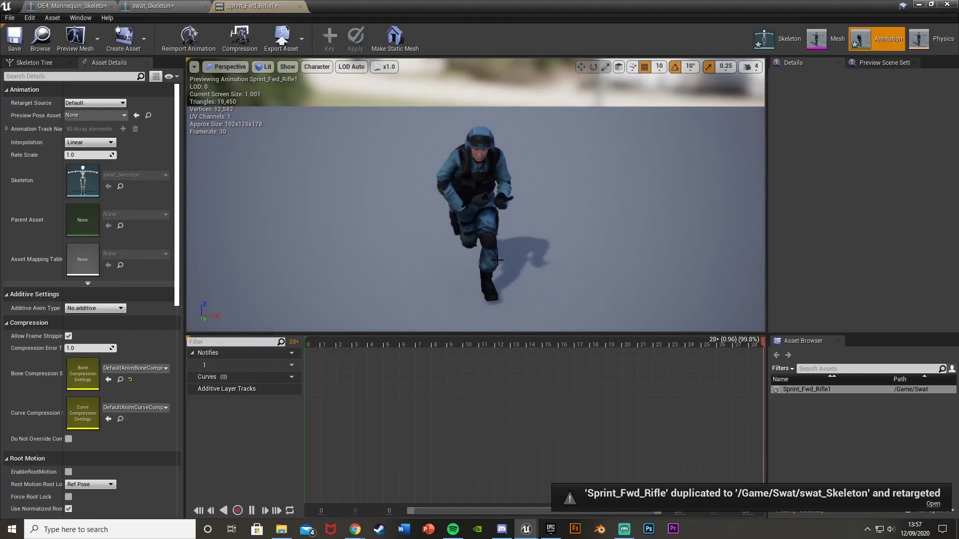
key(w)
right_drag(448, 268, 395, 270)
key(d)
key(s)
key(a)
key(w)
key(d)
drag(425, 242, 496, 205)
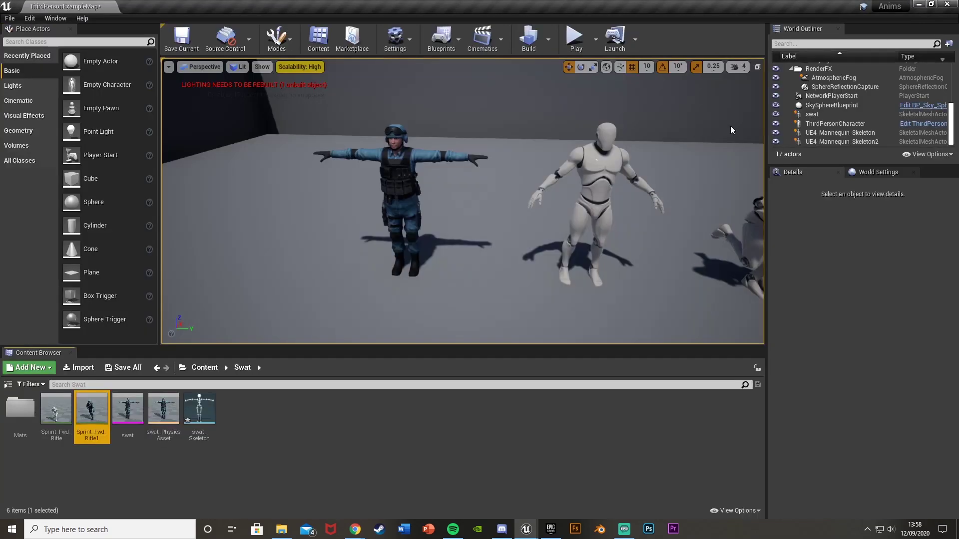
Duplicate the swat character in the level and place the copy beside the running mannequin, at the far end of the row
key(s)
right_drag(419, 167, 434, 167)
click(398, 188)
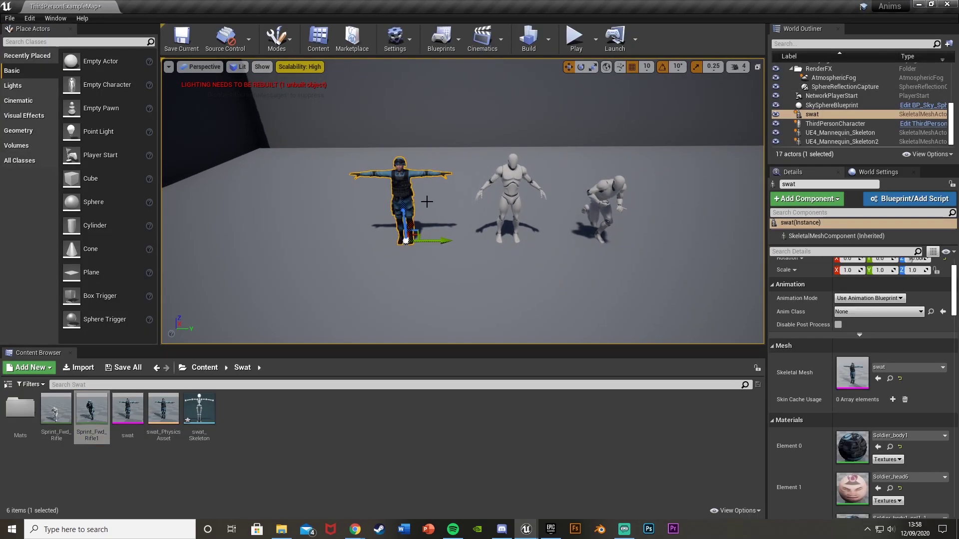
alt+drag(452, 239, 454, 239)
alt+drag(648, 258, 702, 261)
key(w)
right_drag(702, 261, 723, 261)
Set the duplicated swat actor's animation mode to Use Animation Asset, with Sprint_Fwd_Rifle1 as the animation to play
click(864, 299)
click(858, 313)
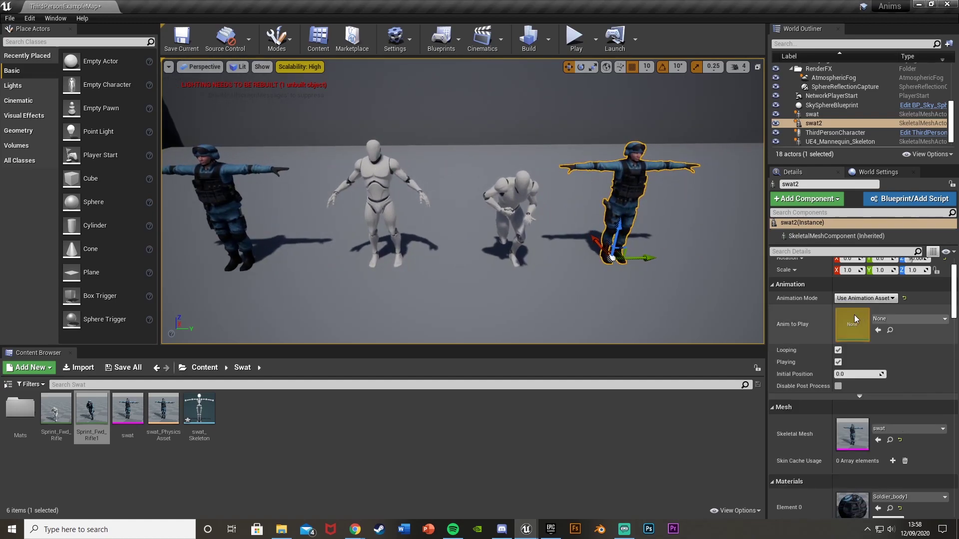
click(878, 330)
scroll(640, 298, down, 4)
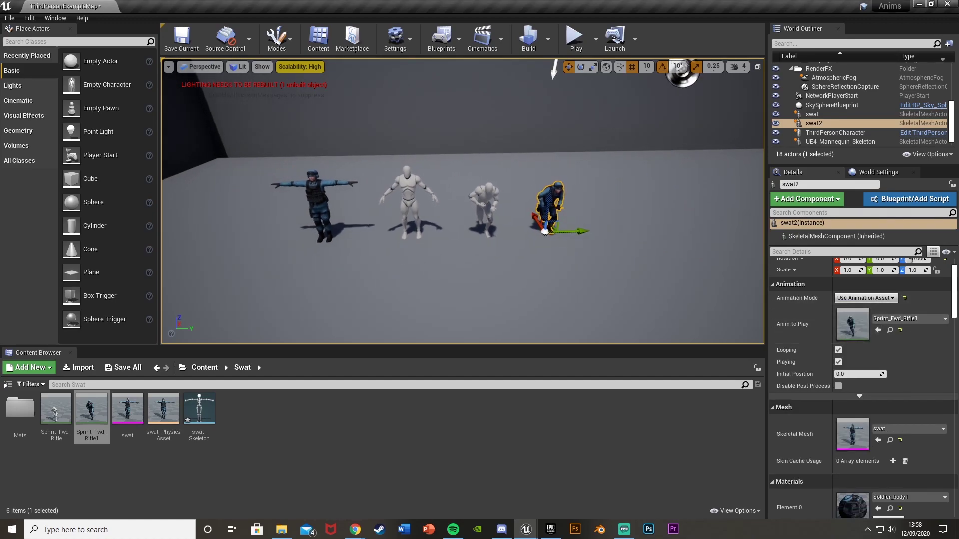
scroll(640, 297, down, 1)
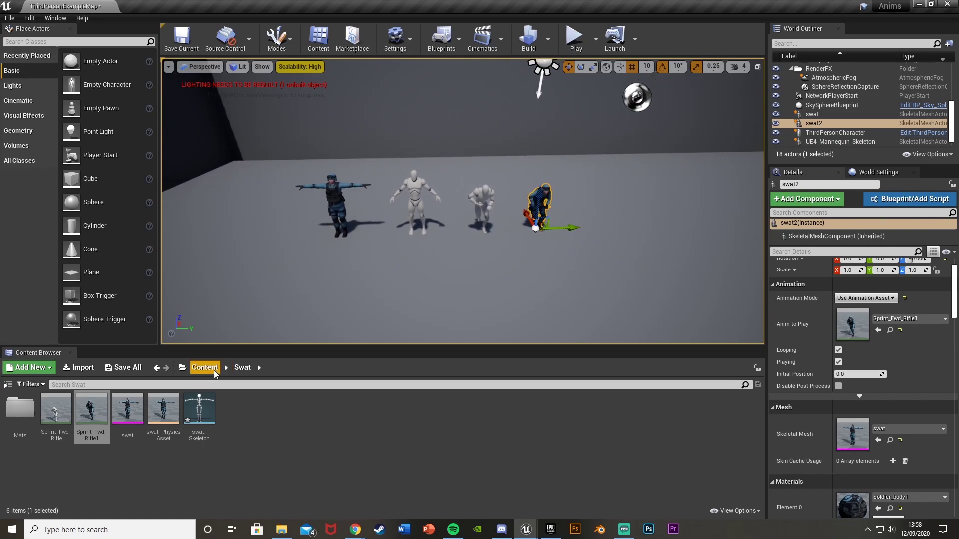
right_drag(502, 160, 492, 179)
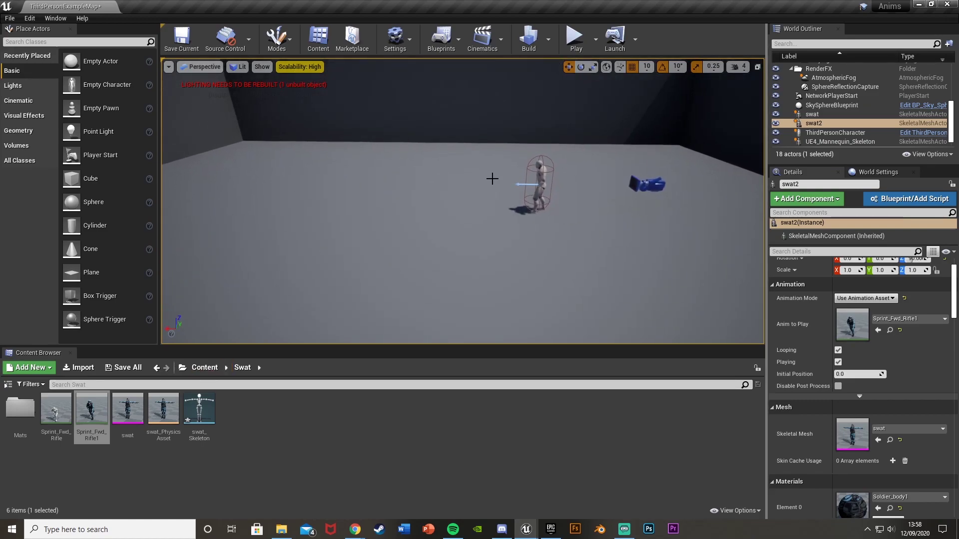
Set the ThirdPersonCharacter to Use Animation Asset, with swat as its skeletal mesh and Sprint_Fwd_Rifle1 as the animation to play
click(534, 175)
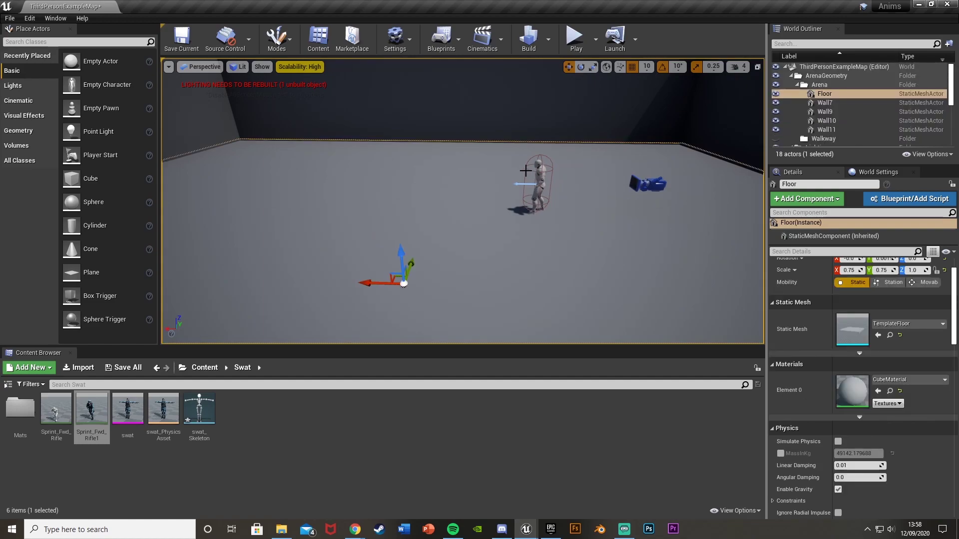
click(538, 185)
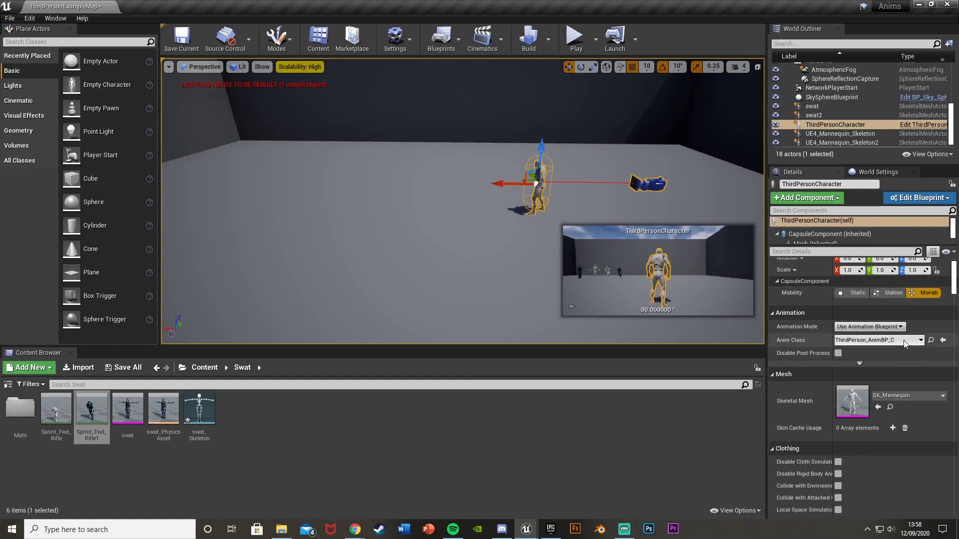
click(887, 330)
click(883, 340)
click(894, 457)
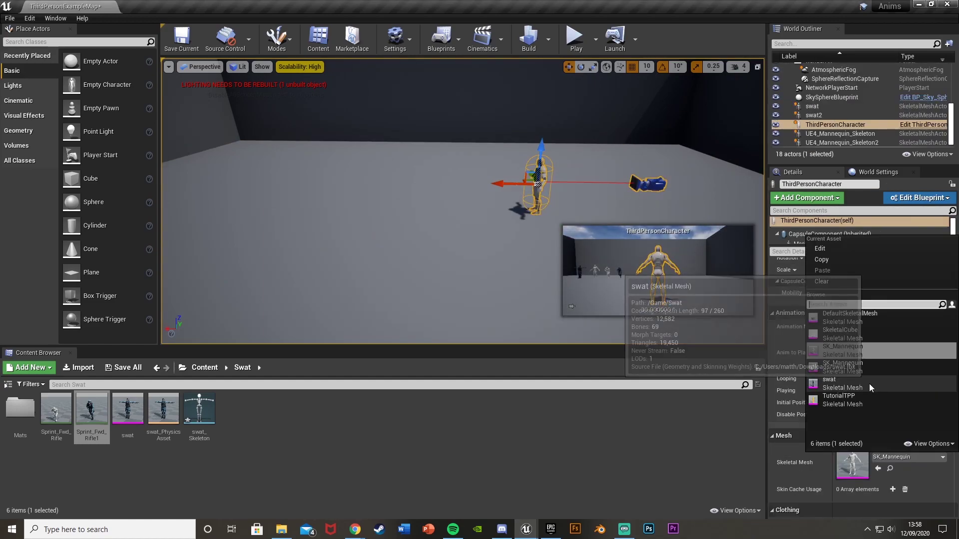
click(869, 386)
click(888, 349)
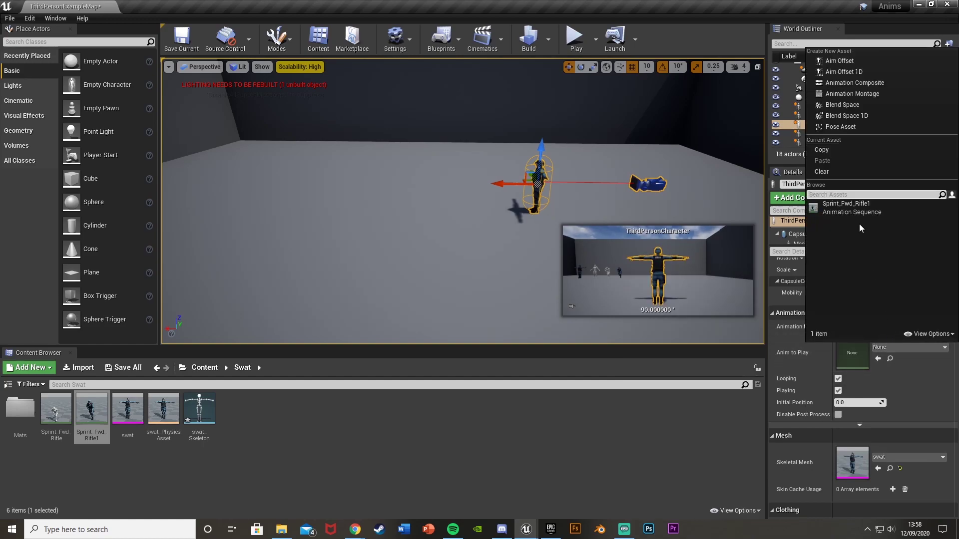
click(849, 198)
Play-test the level, running the swat player character up to and around the row of characters, and end the session
click(574, 38)
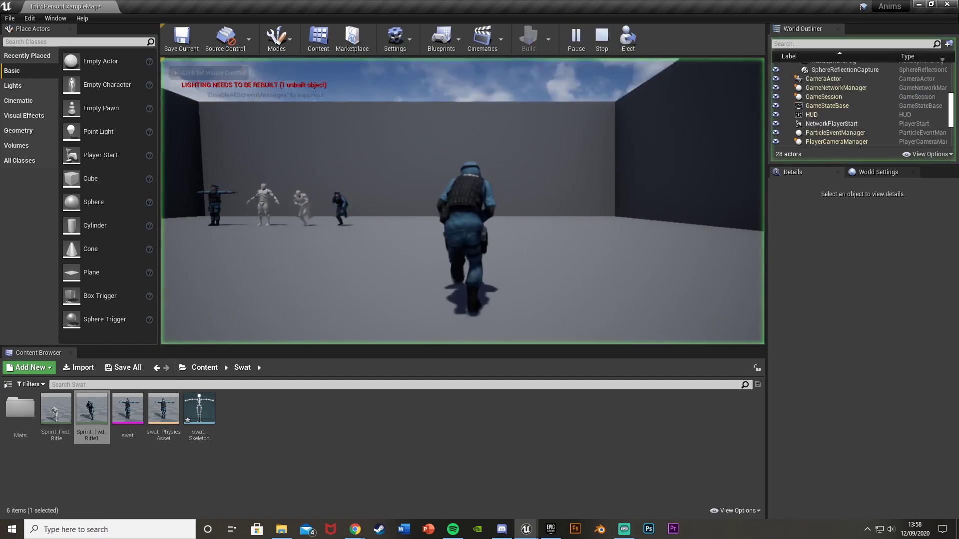
key(w)
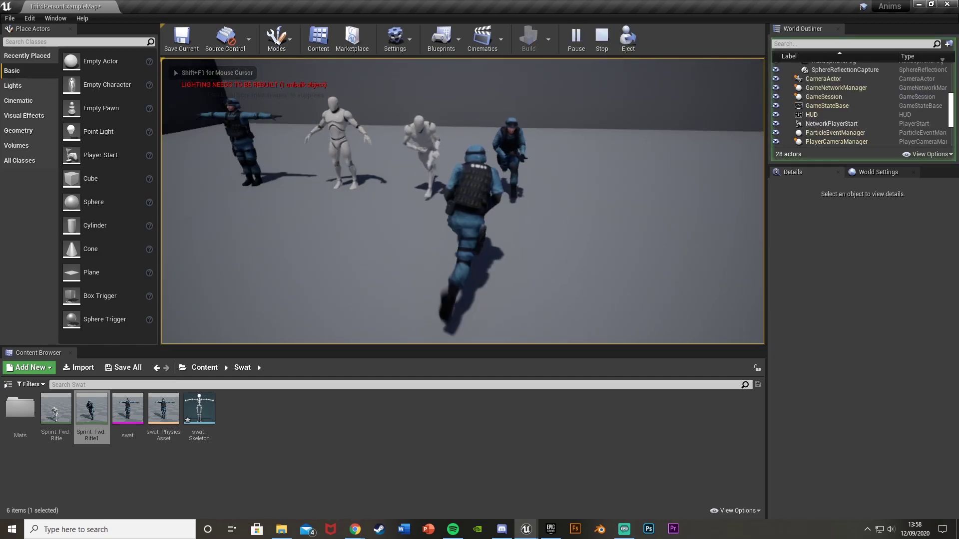
key(d)
key(a)
key(d)
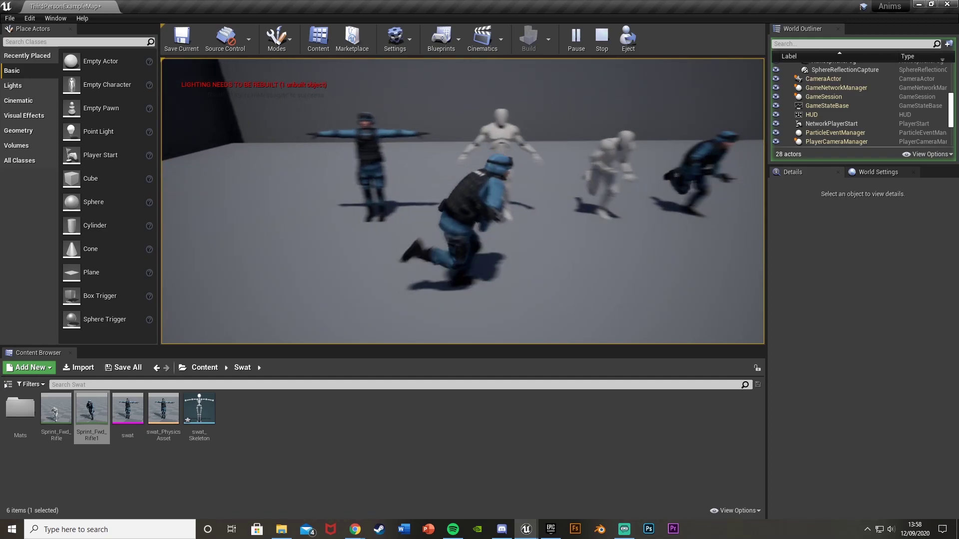
key(a)
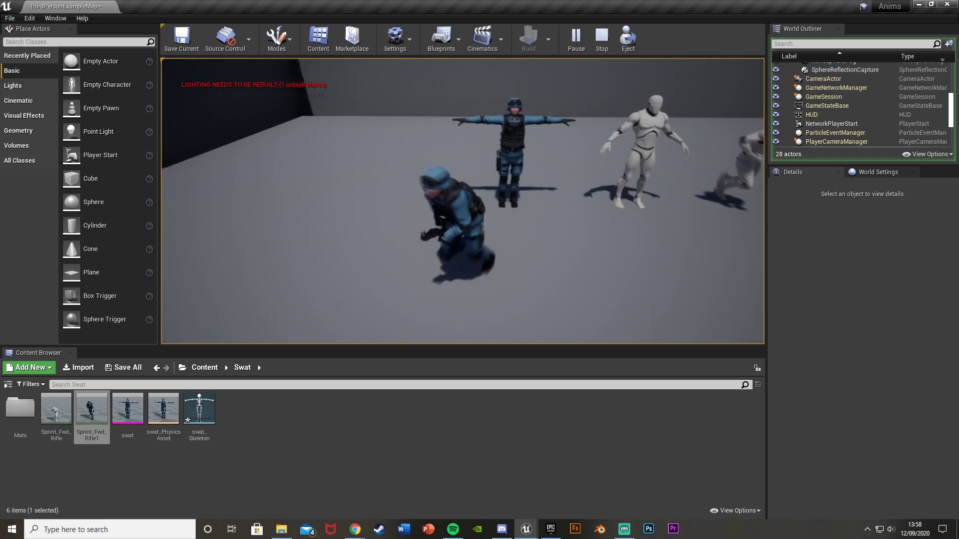
key(d)
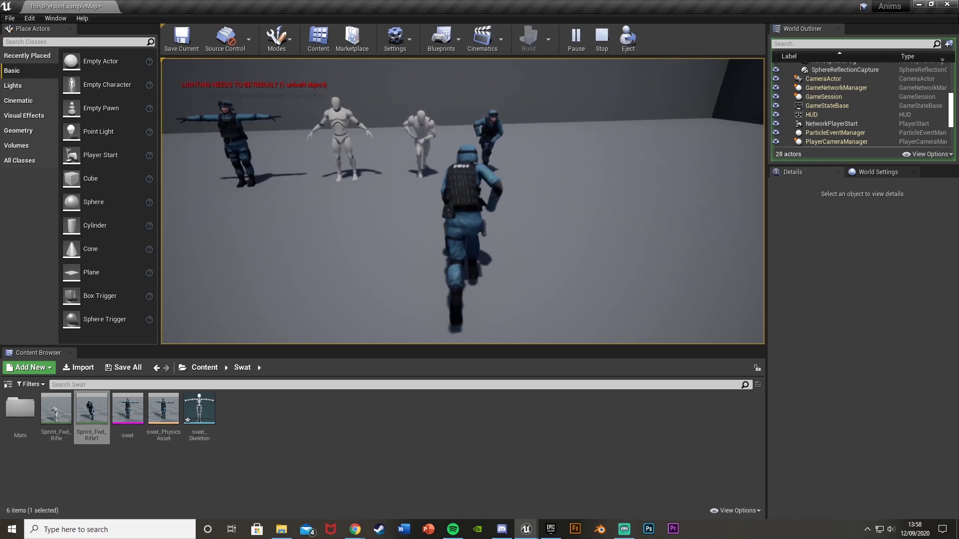
key(Escape)
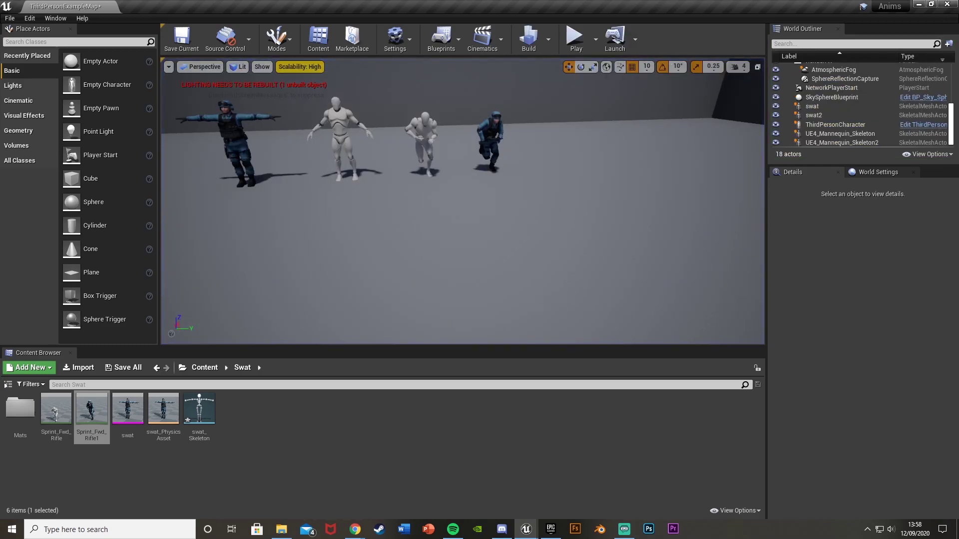
Examine the row of swat and mannequin characters up close, comparing the running mannequin with the running swat copy
right_drag(455, 104, 425, 90)
key(w)
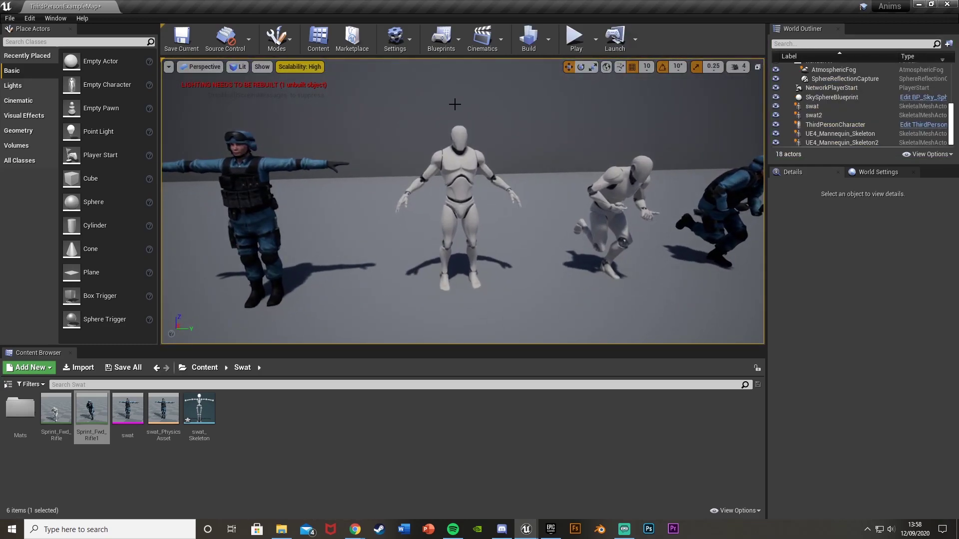
key(d)
right_drag(480, 184, 462, 177)
key(a)
right_drag(309, 182, 528, 176)
key(d)
key(s)
key(w)
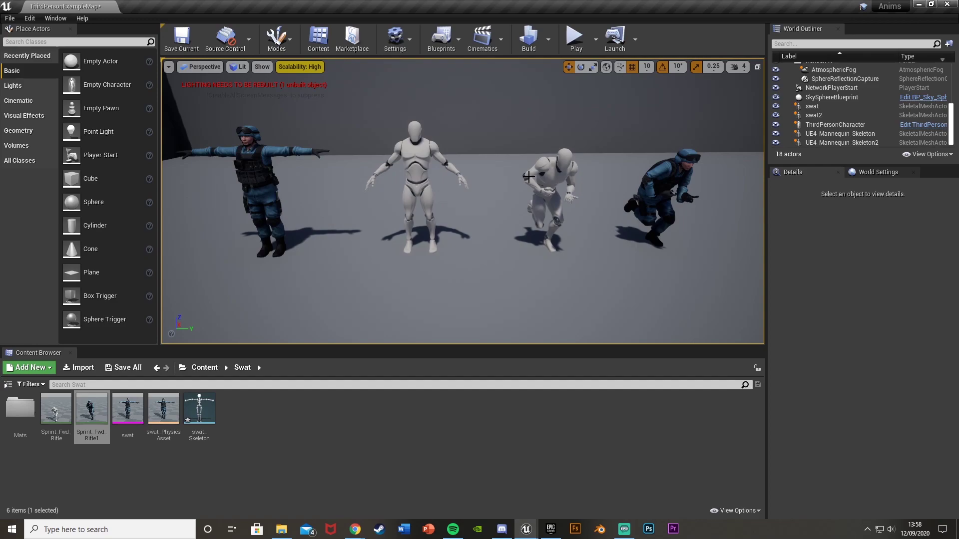
Start another play session and run the swat player character in different directions to check its sprint from front and back
click(584, 35)
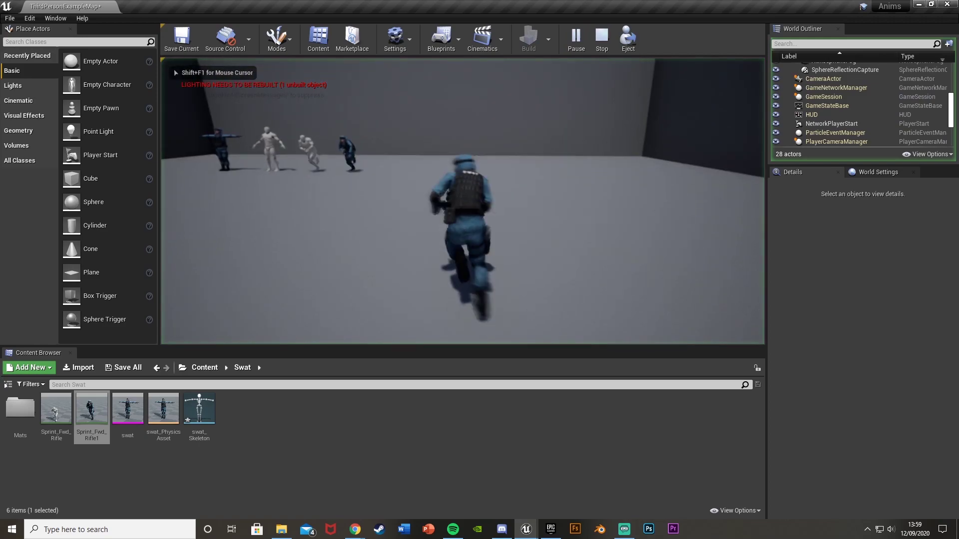
key(a)
key(s)
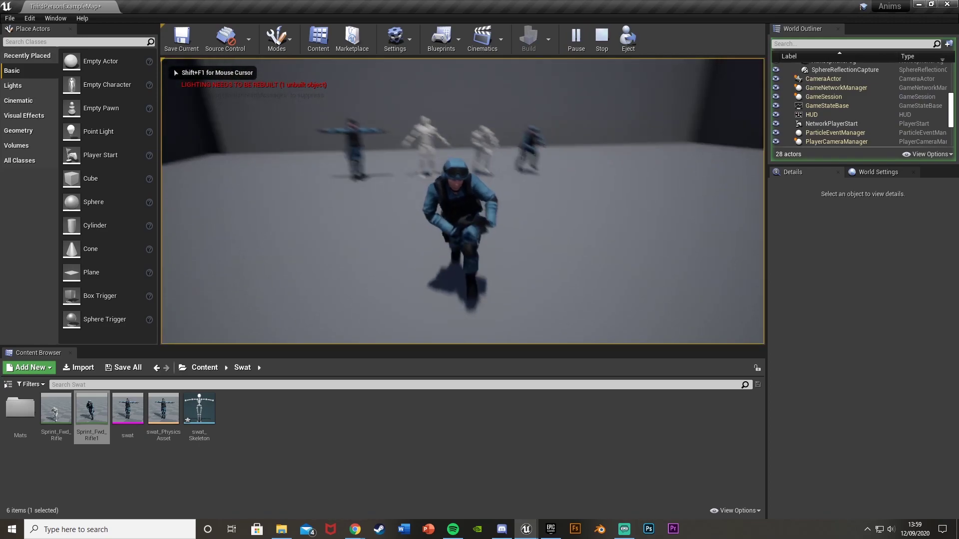
key(d)
key(w)
key(w)
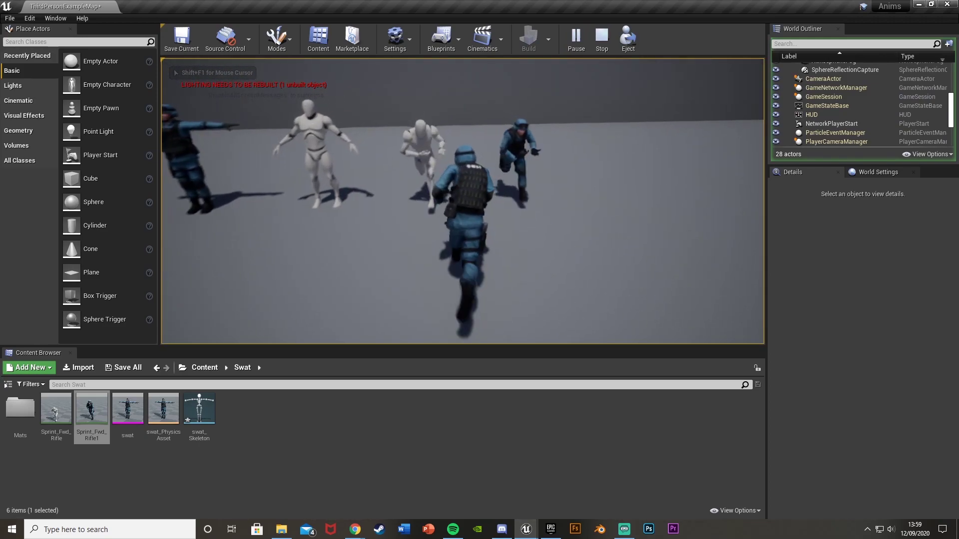
key(a)
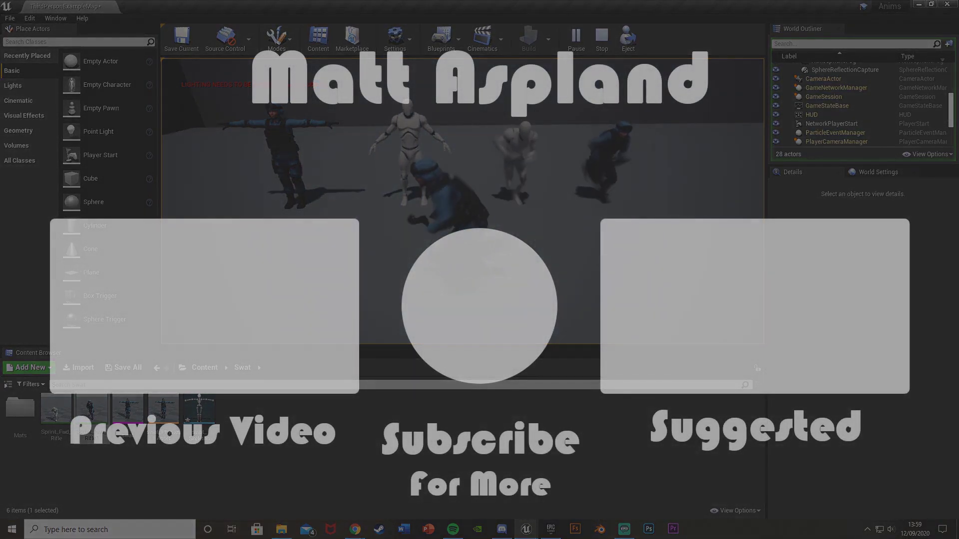